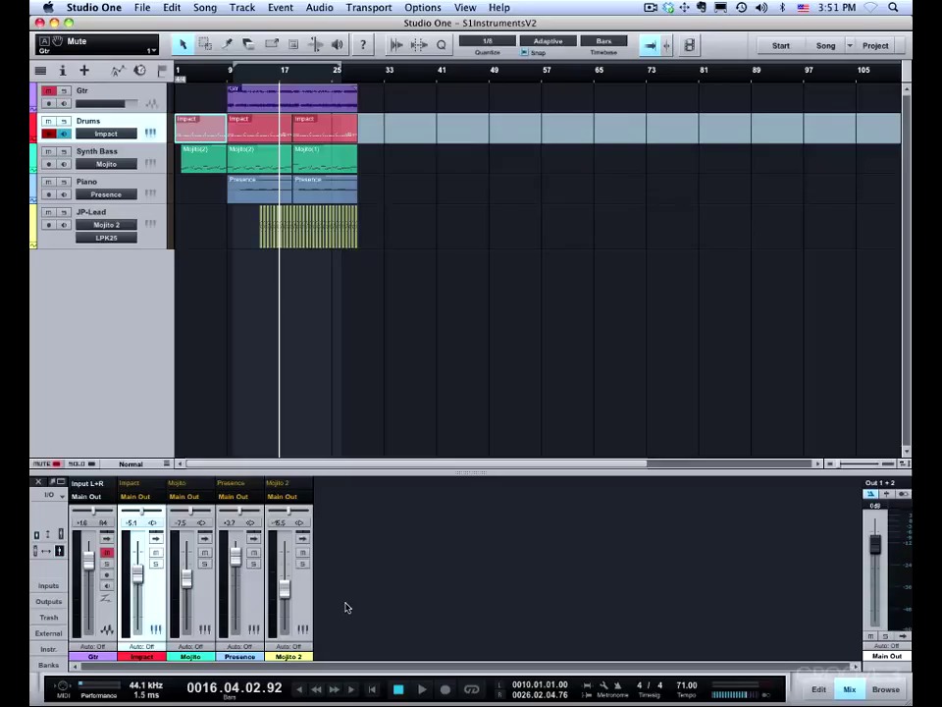
# - Select the Piano, JP-Lead and Drums tracks in turn, then show the mixer's instrument list
pyautogui.click(129, 192)
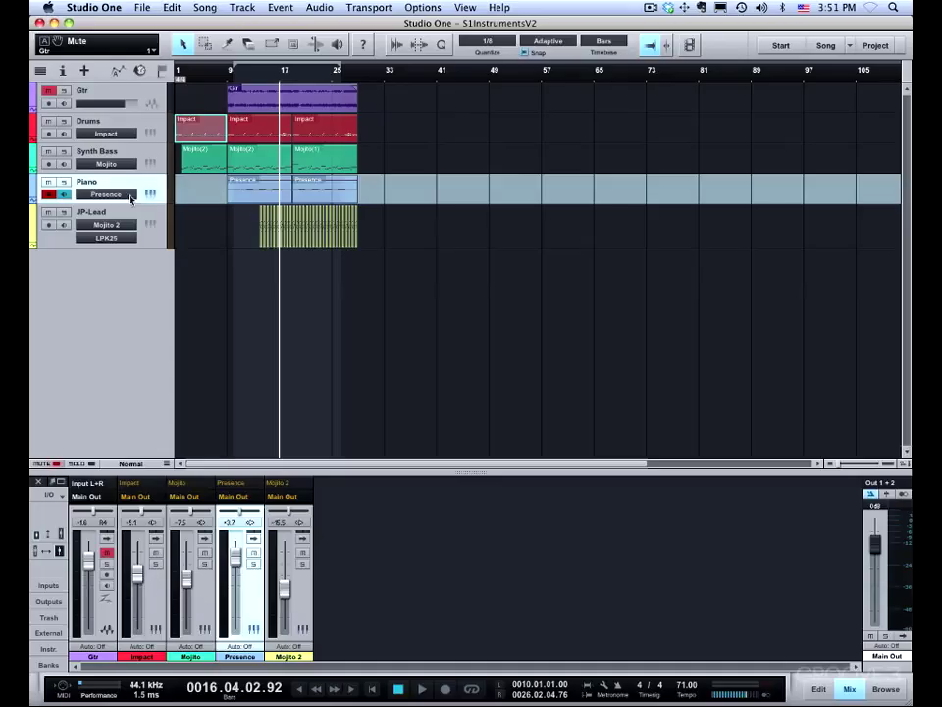
pyautogui.click(126, 218)
pyautogui.click(126, 123)
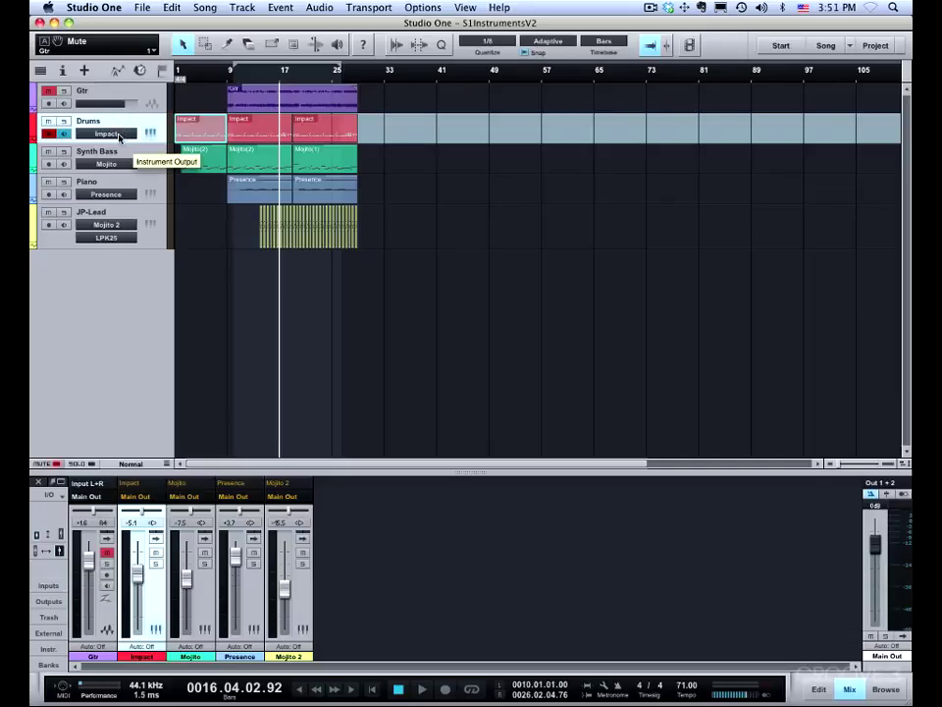
pyautogui.click(47, 649)
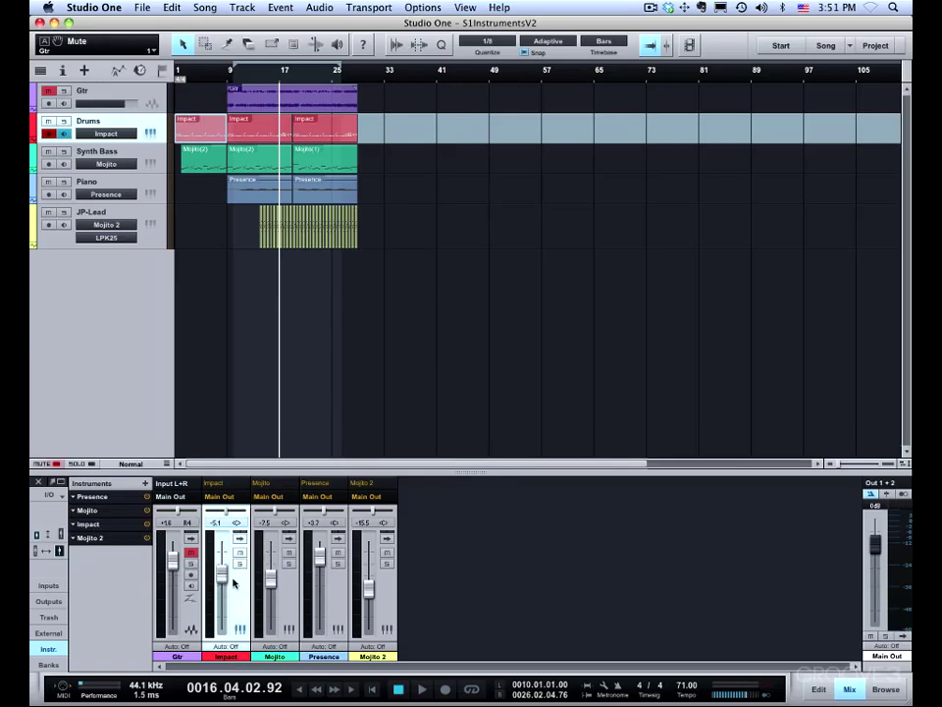
# - Lower the Impact channel to -14.1 dB, pan it to R5, and save the song
pyautogui.moveTo(222, 587); pyautogui.dragTo(222, 600)
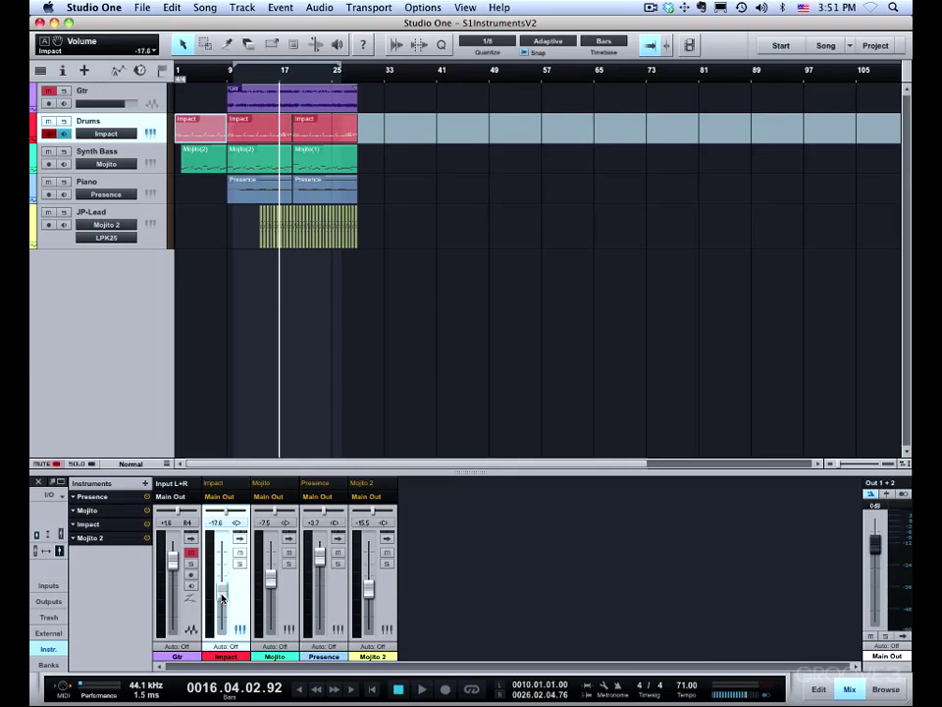
pyautogui.moveTo(228, 517); pyautogui.dragTo(230, 517)
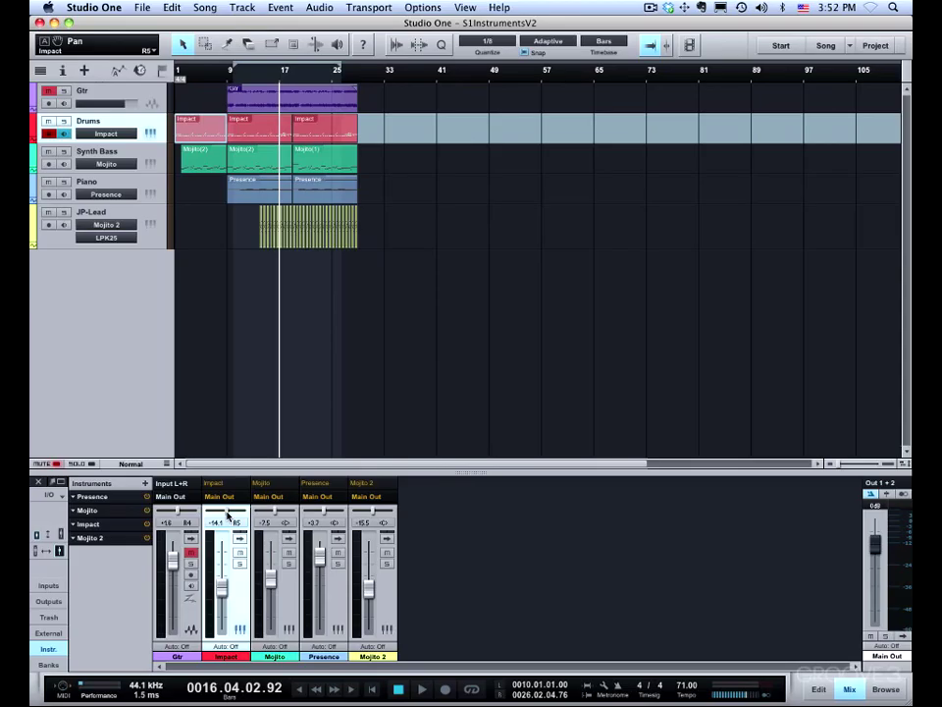
pyautogui.press('super+s')
# - Rename the Impact mixer channel to 'Drums', then select the Synth Bass track
pyautogui.doubleClick(225, 657)
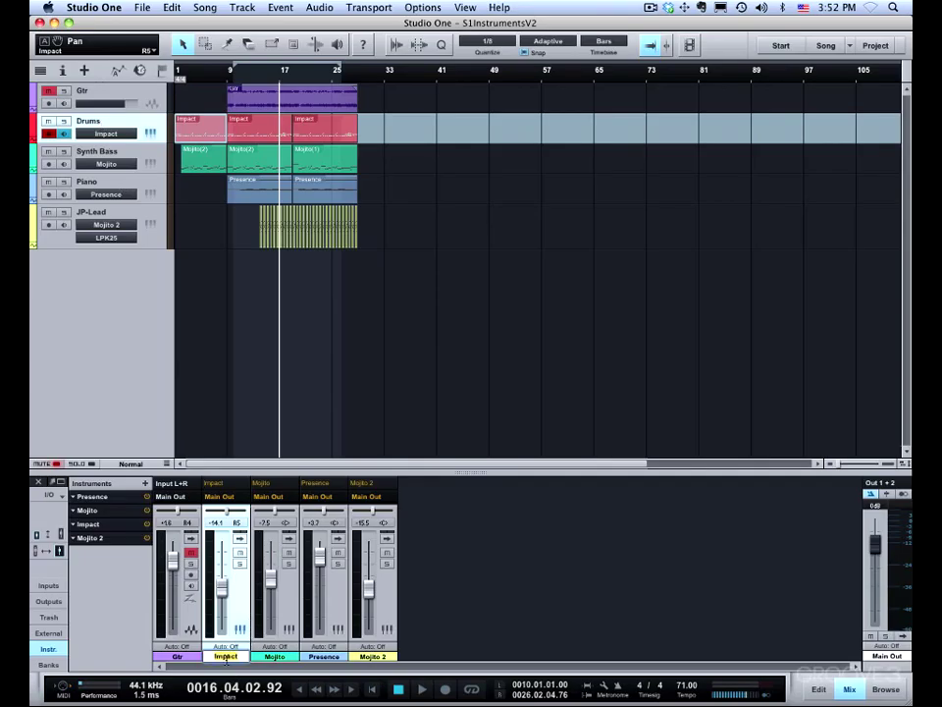
pyautogui.write('Drums')
pyautogui.press('Return')
pyautogui.click(132, 153)
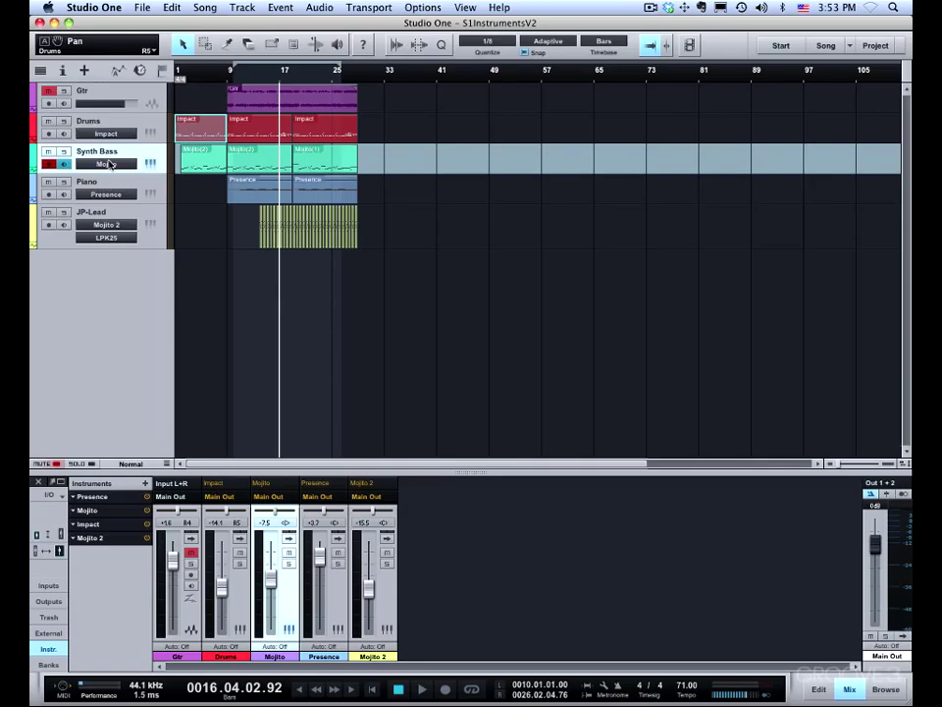
# - Switch Synth Bass to the Presence instrument, play from bar 5, then select JP-Lead
pyautogui.click(109, 165)
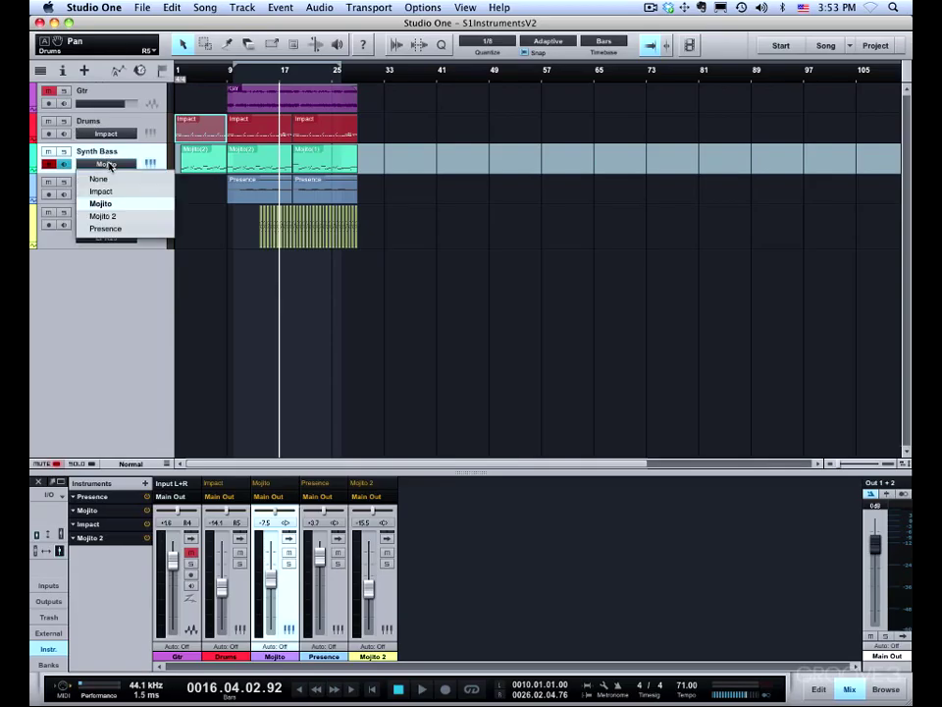
pyautogui.click(120, 228)
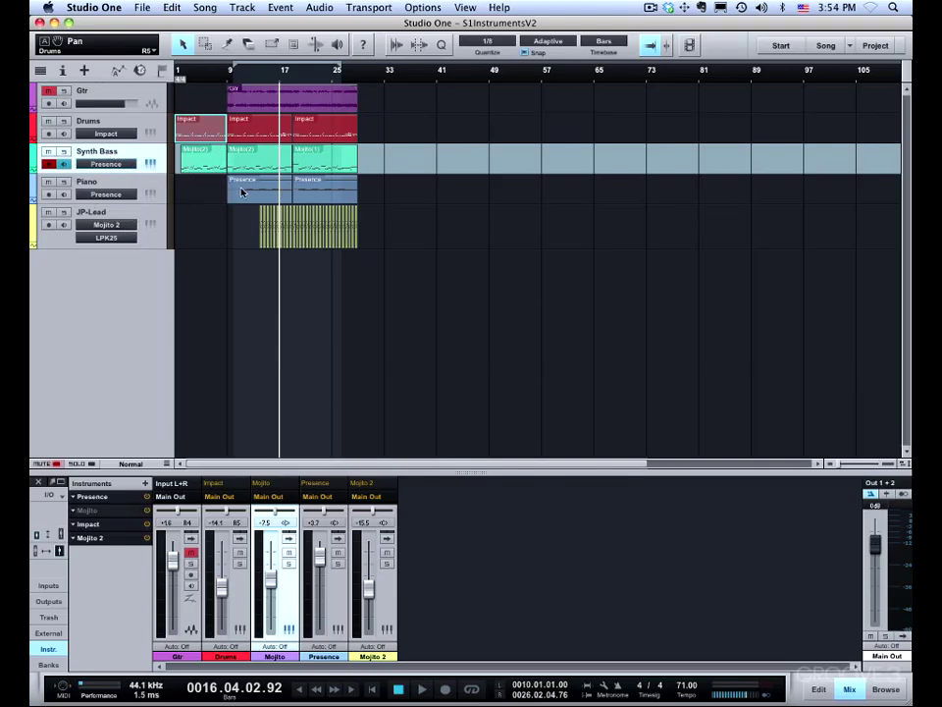
pyautogui.click(203, 75)
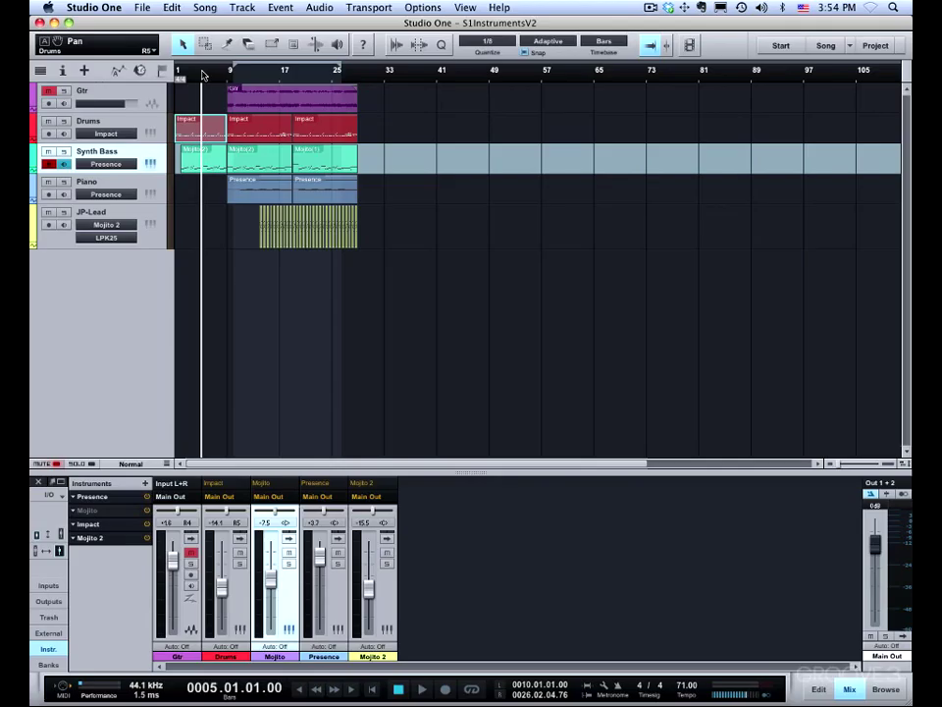
pyautogui.press('space')
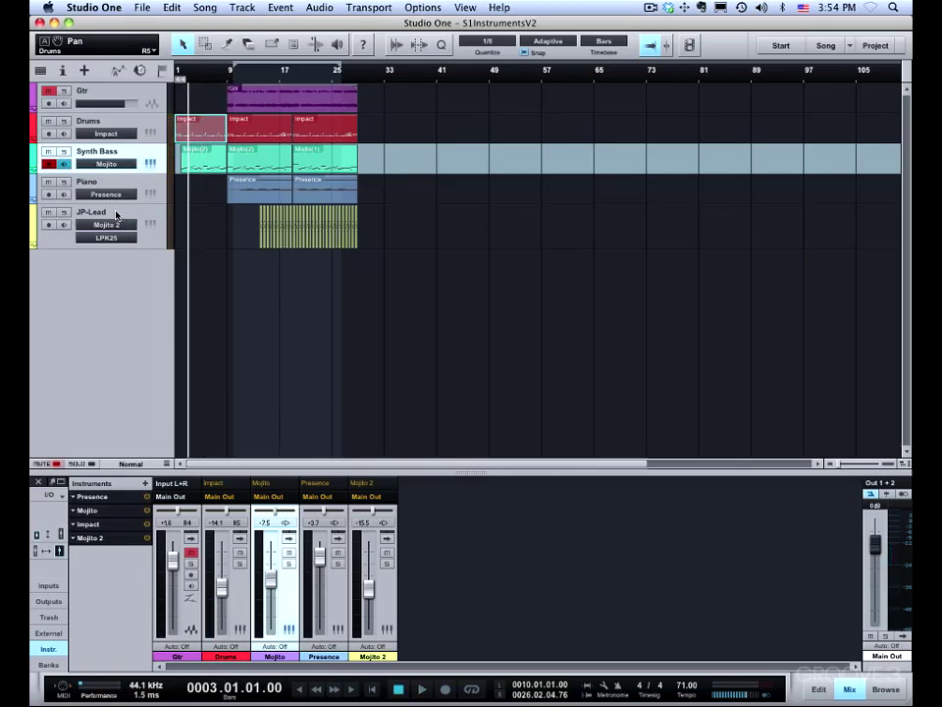
pyautogui.click(116, 215)
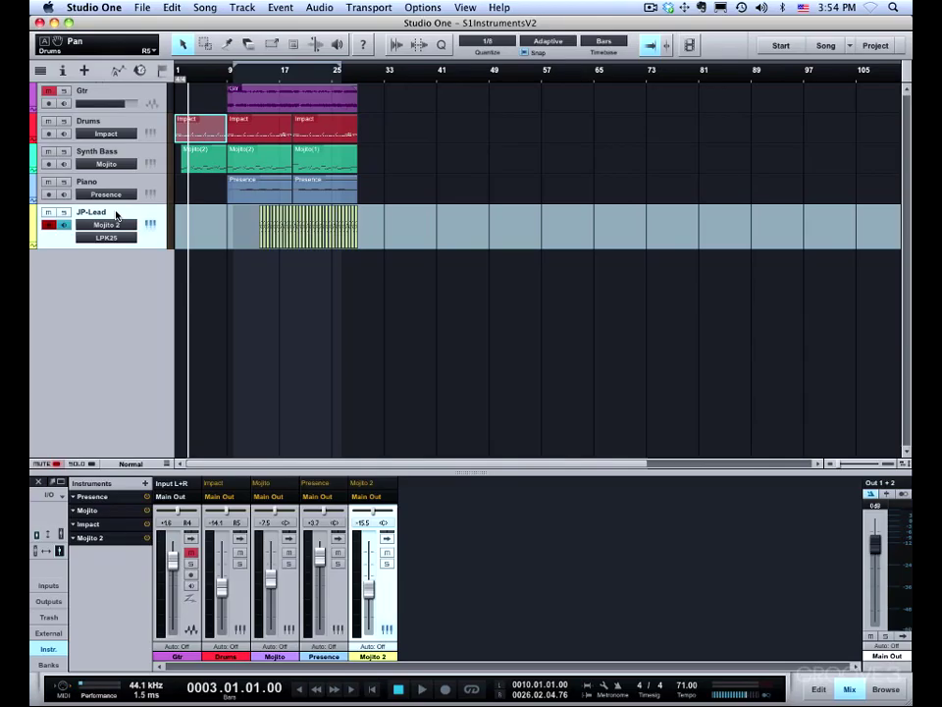
# - Remove the JP-Lead track, leaving the Mojito 2 instrument in the Instruments list
pyautogui.rightClick(116, 215)
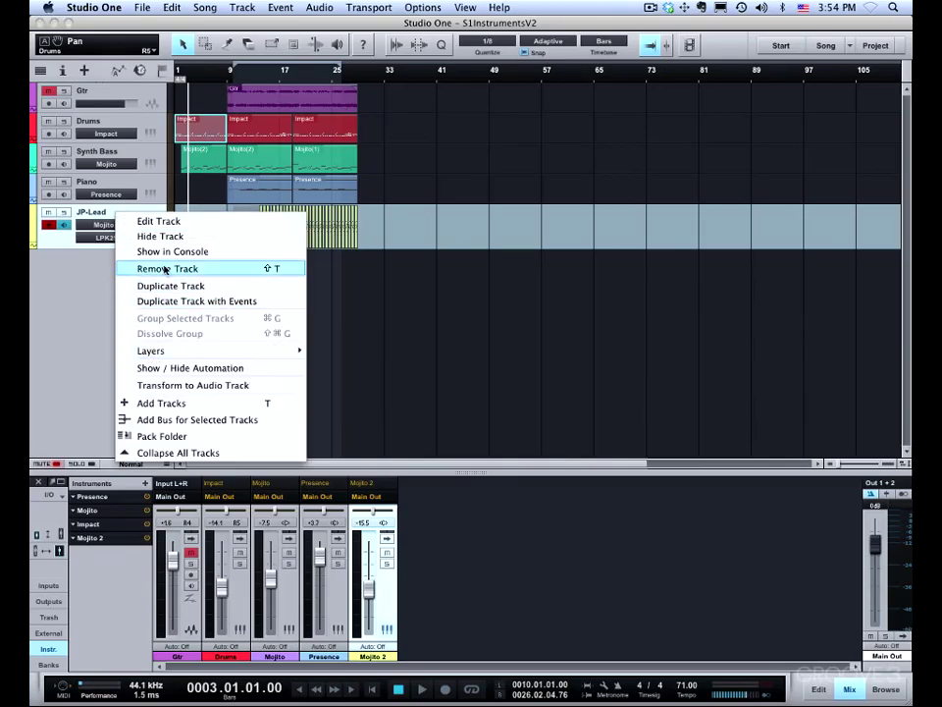
pyautogui.click(165, 269)
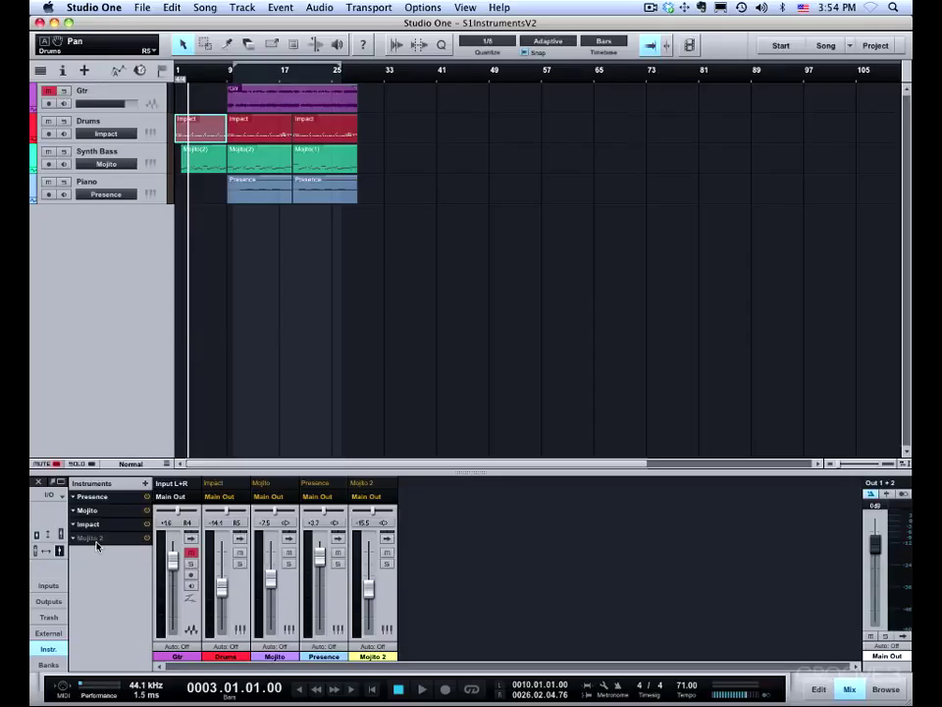
pyautogui.rightClick(91, 540)
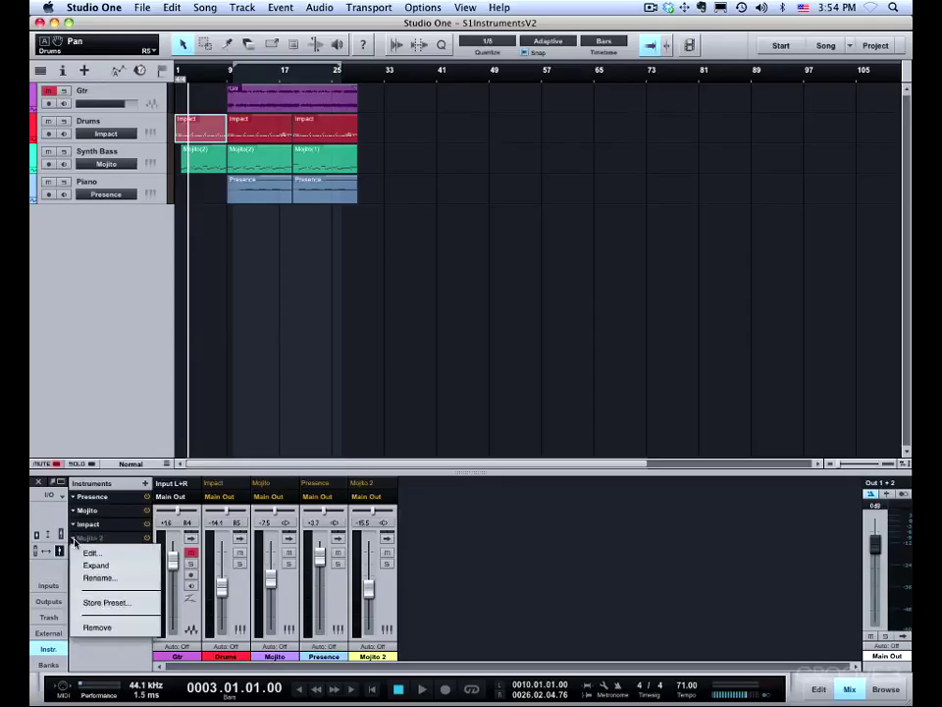
pyautogui.click(92, 627)
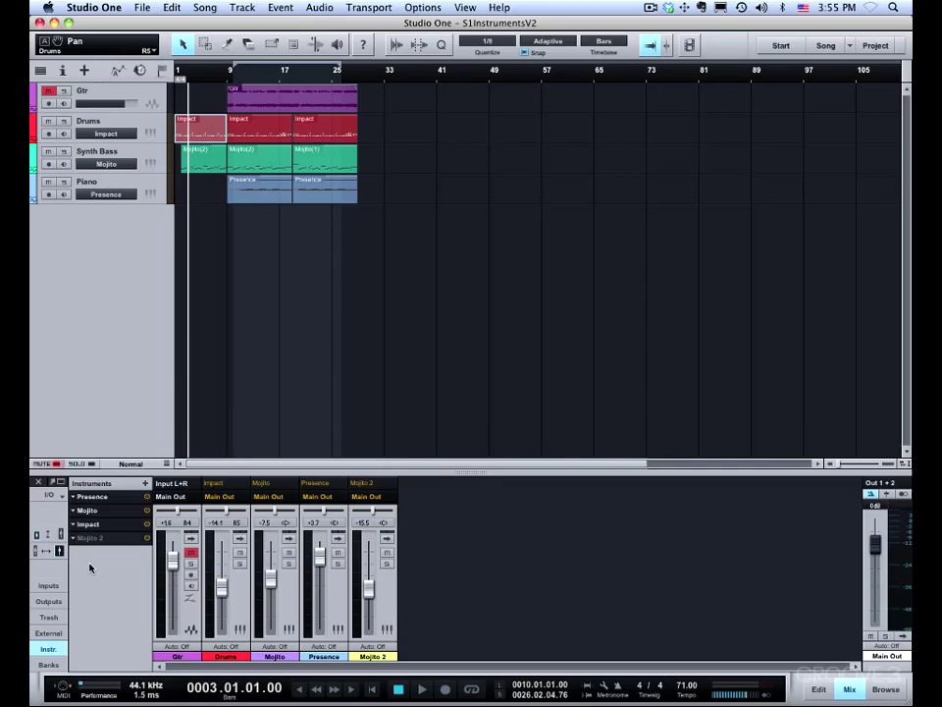
pyautogui.moveTo(86, 541); pyautogui.dragTo(208, 394)
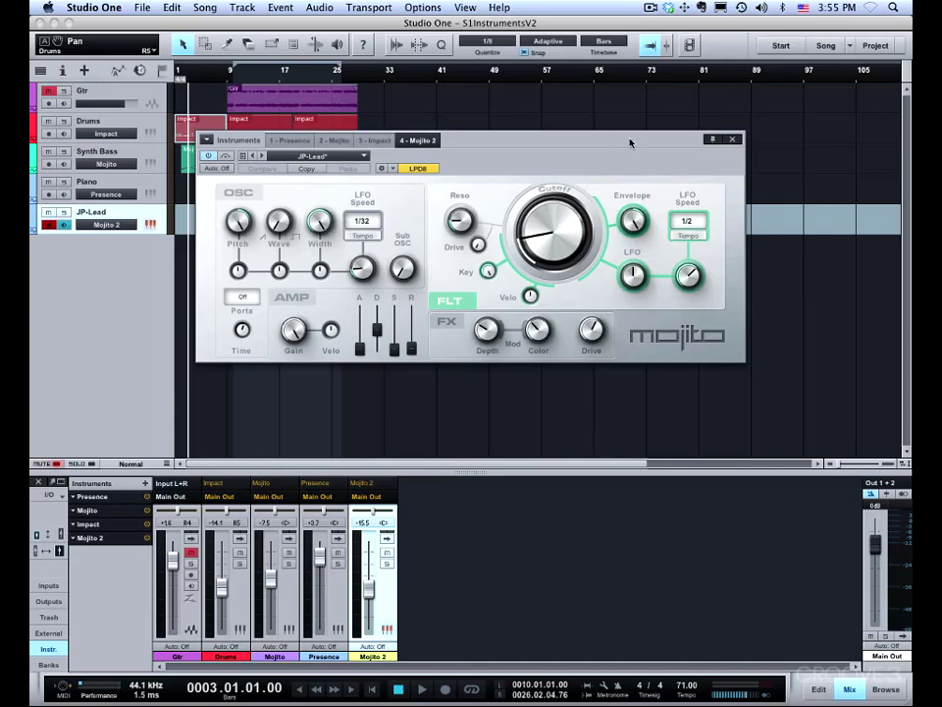
pyautogui.press('super+z')
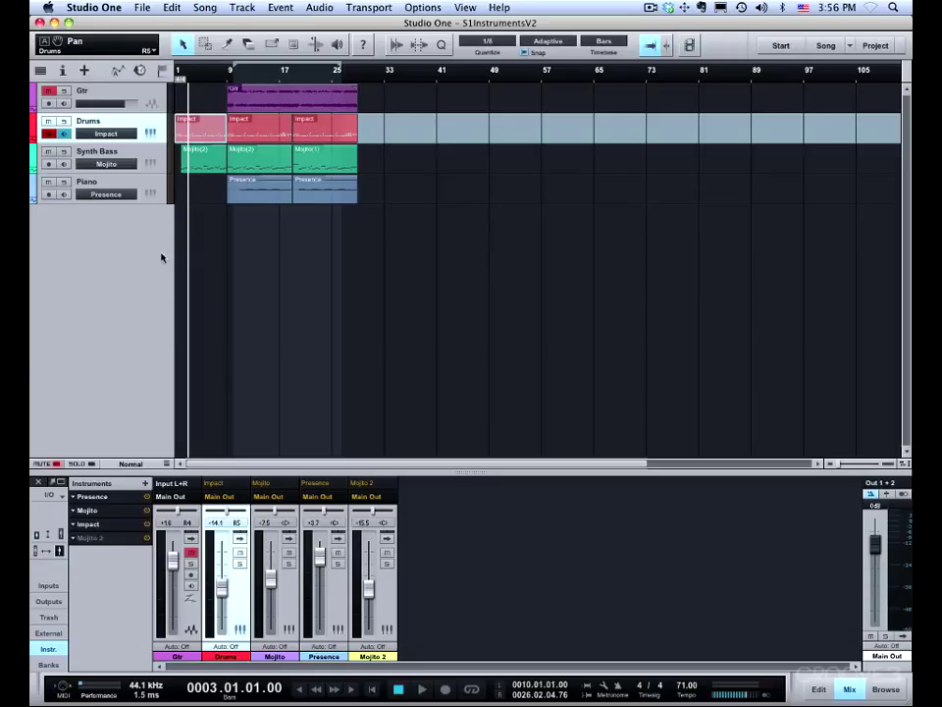
pyautogui.click(107, 153)
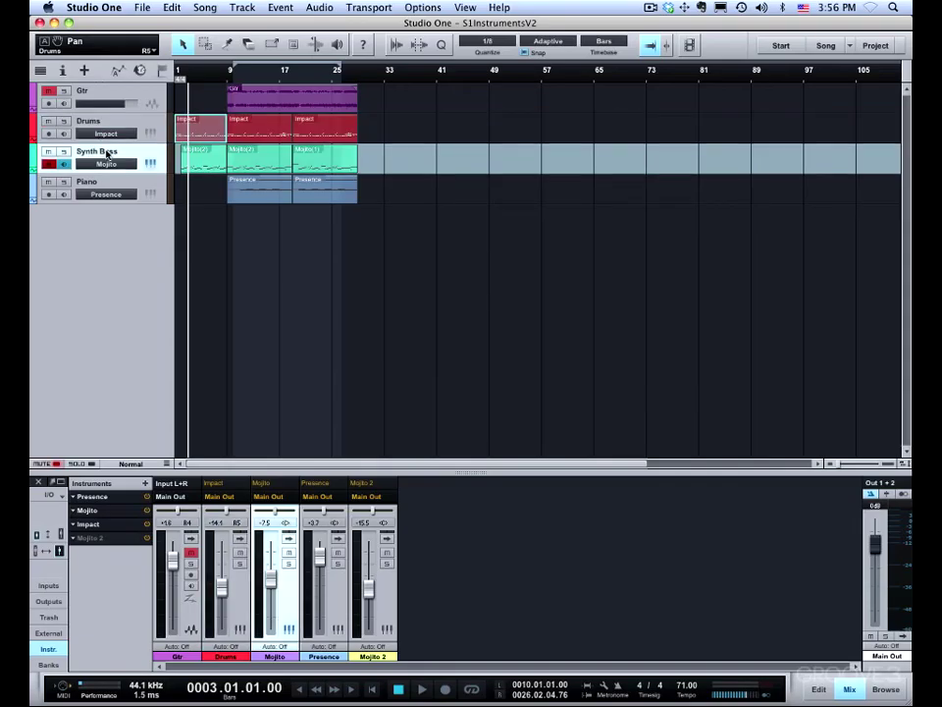
pyautogui.rightClick(108, 154)
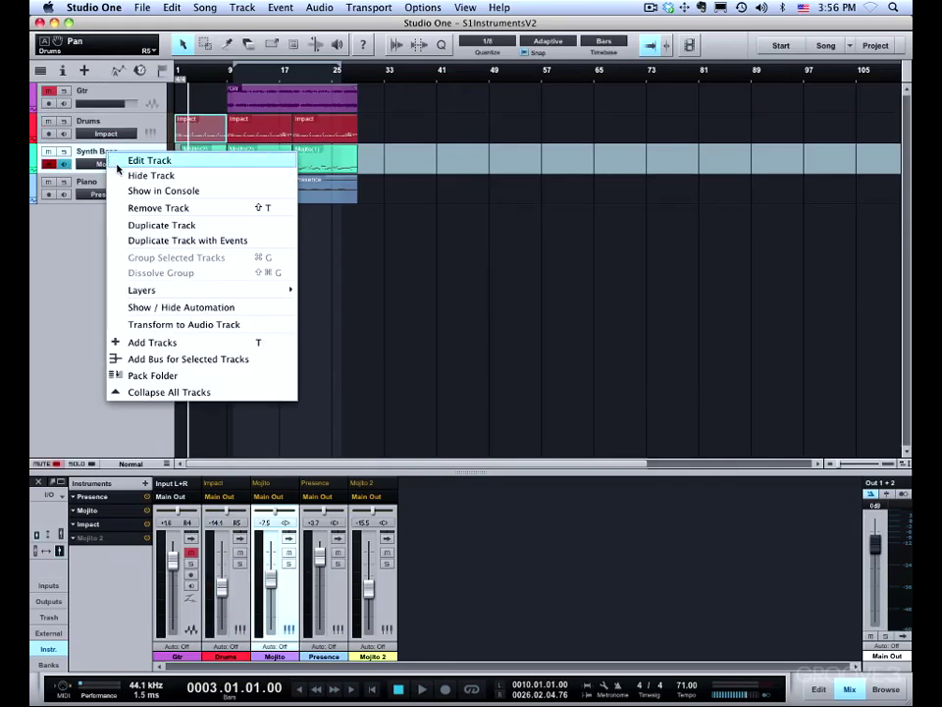
pyautogui.click(129, 190)
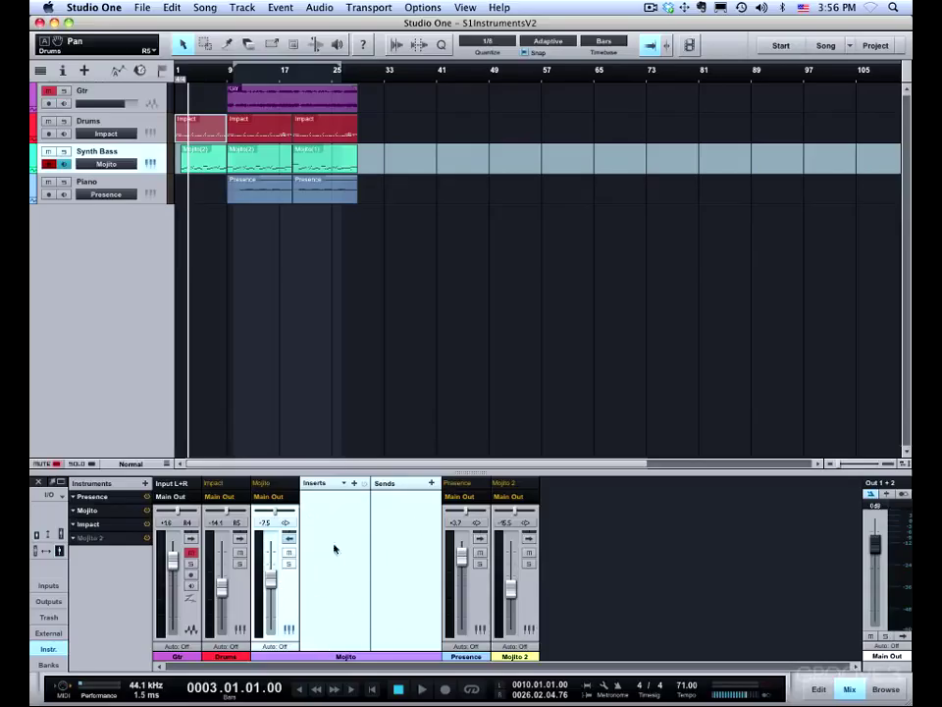
pyautogui.click(285, 523)
pyautogui.press('Up')
pyautogui.press('Up')
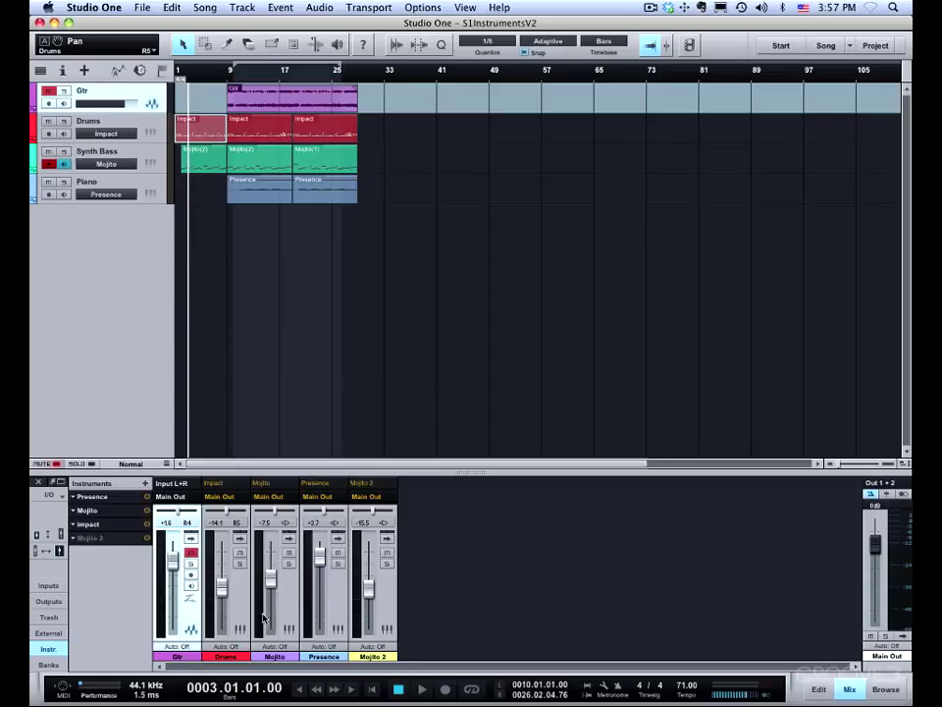
# - Open the Impact editor and route the SFX 1 pad to Stereo 2
pyautogui.click(114, 124)
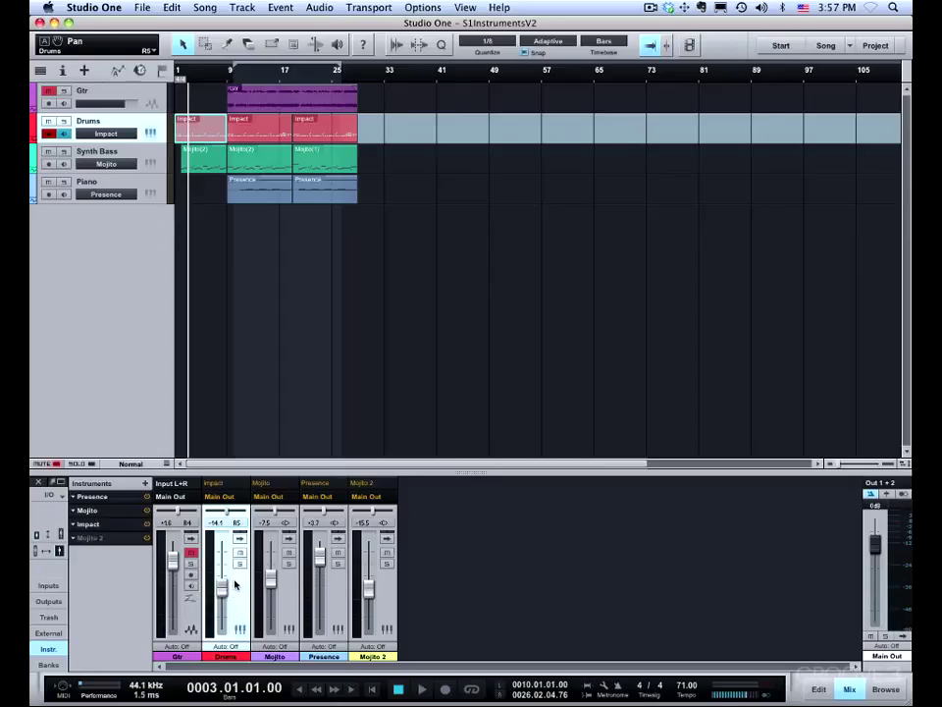
pyautogui.doubleClick(88, 525)
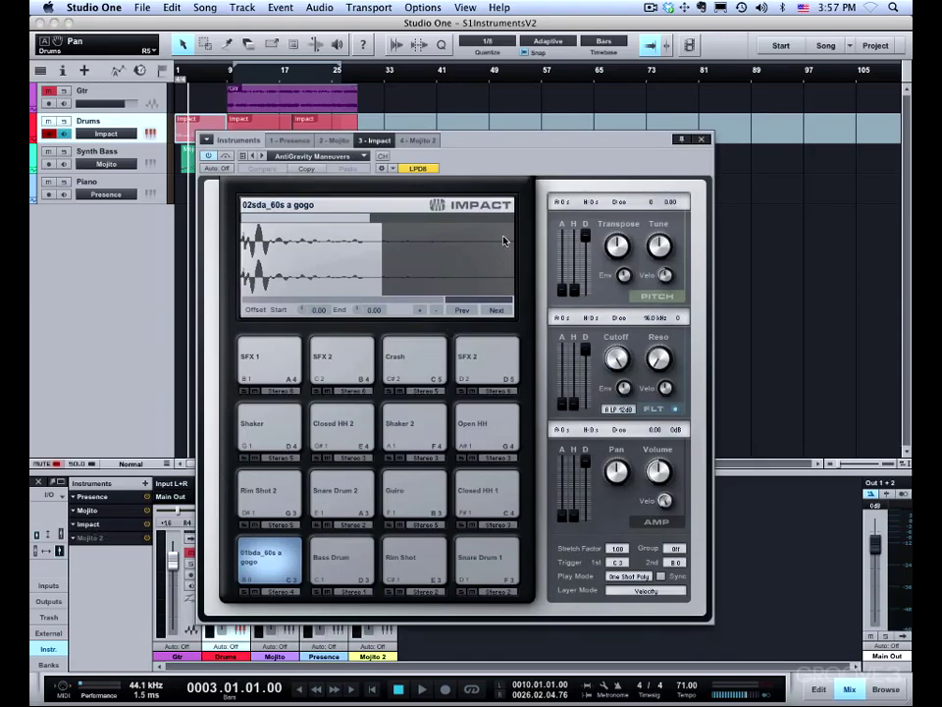
pyautogui.moveTo(484, 154); pyautogui.dragTo(600, 104)
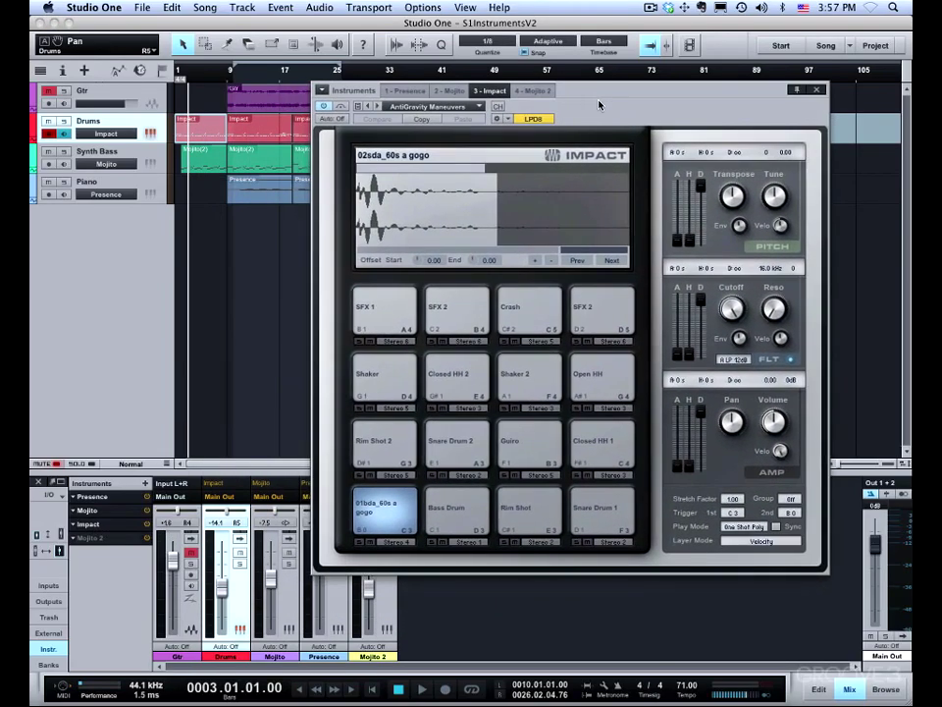
pyautogui.click(393, 342)
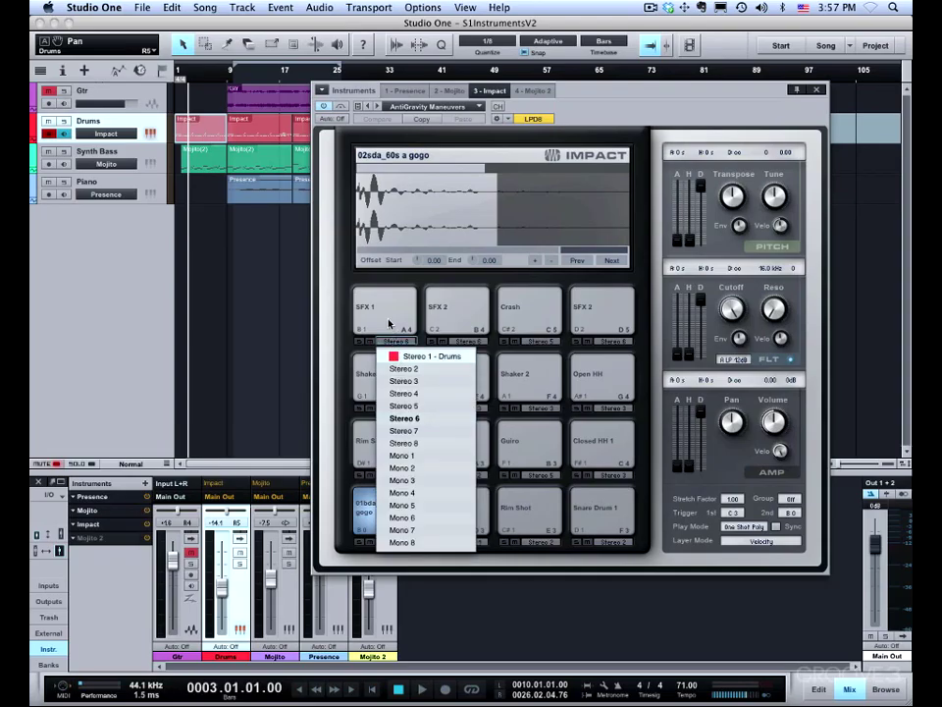
pyautogui.click(406, 455)
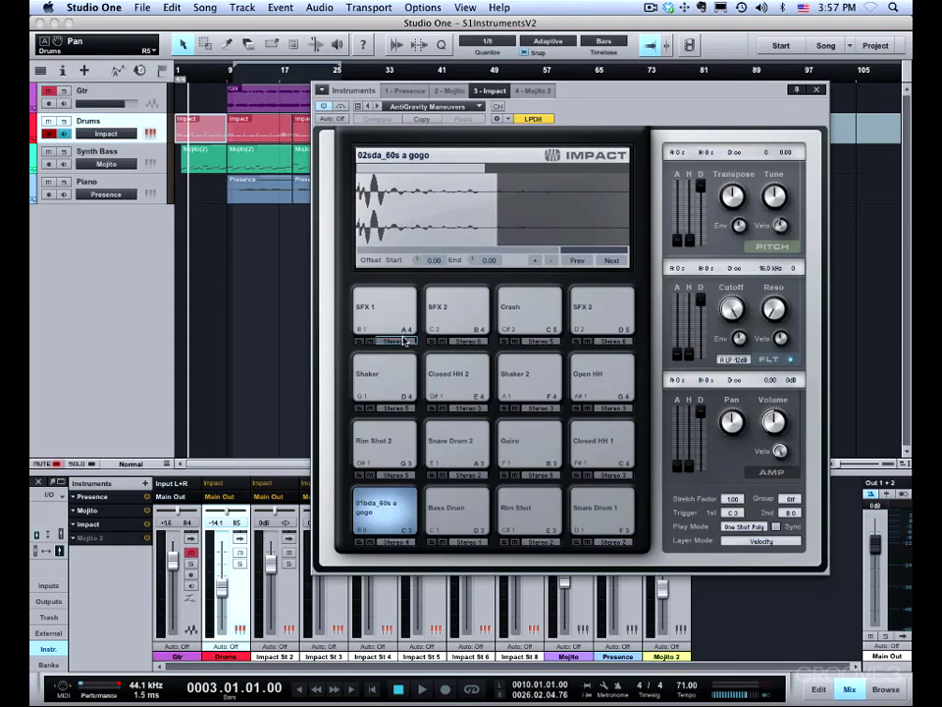
pyautogui.click(402, 341)
pyautogui.click(410, 374)
# - Route SFX 2 to Stereo 2 and Crash to Stereo 3, then close the editor
pyautogui.click(469, 341)
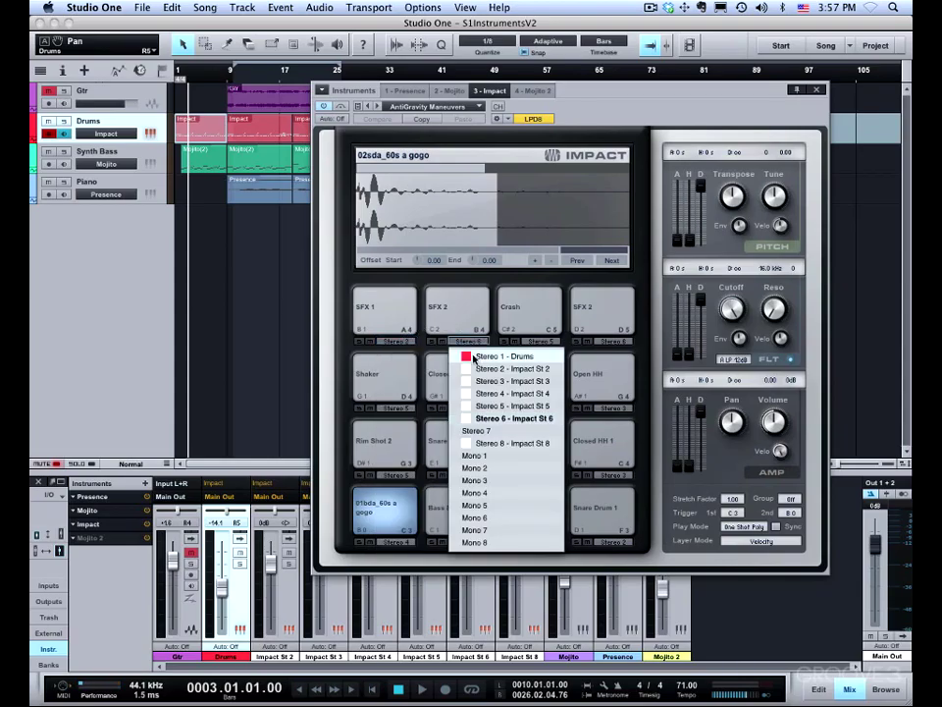
pyautogui.click(479, 369)
pyautogui.click(534, 310)
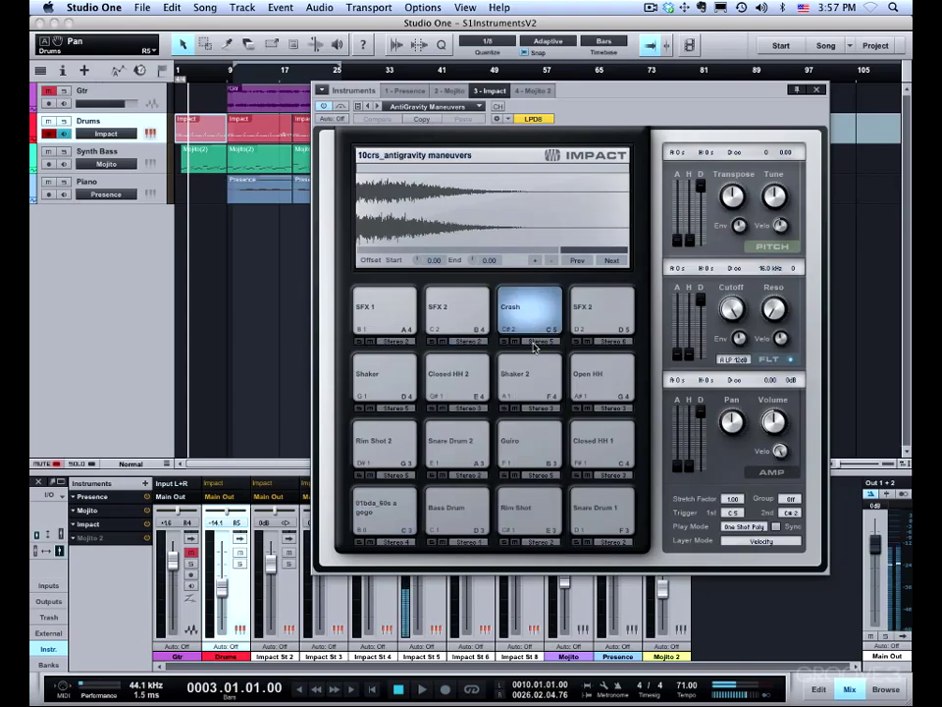
pyautogui.click(537, 342)
pyautogui.click(557, 381)
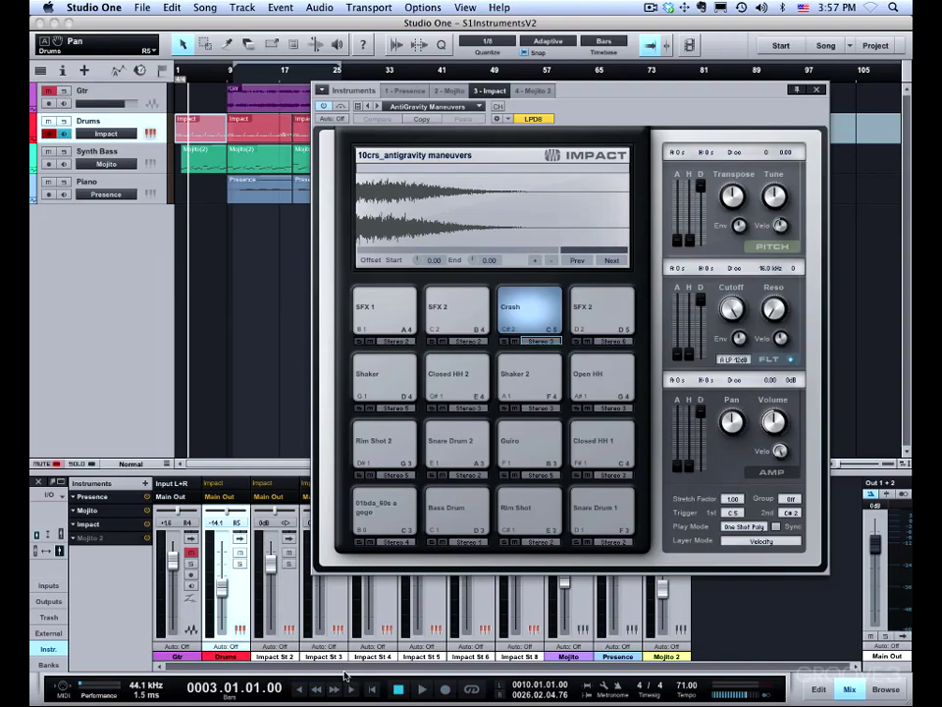
pyautogui.click(816, 90)
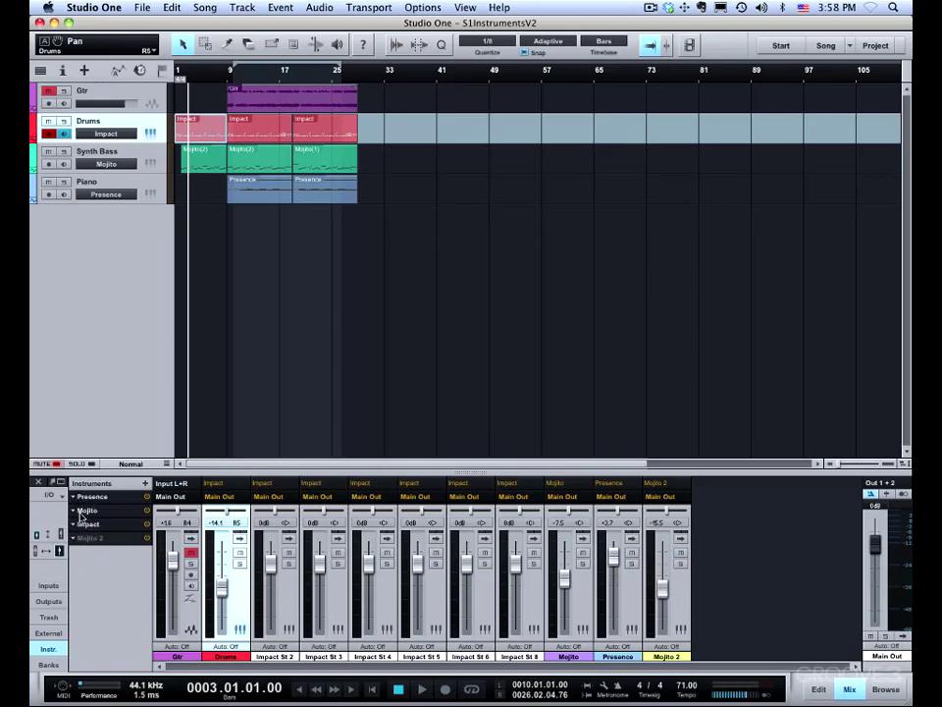
# - Expand Impact's outputs and uncheck St 8, St 6, St 5, St 4, St 3 and St 2
pyautogui.rightClick(75, 529)
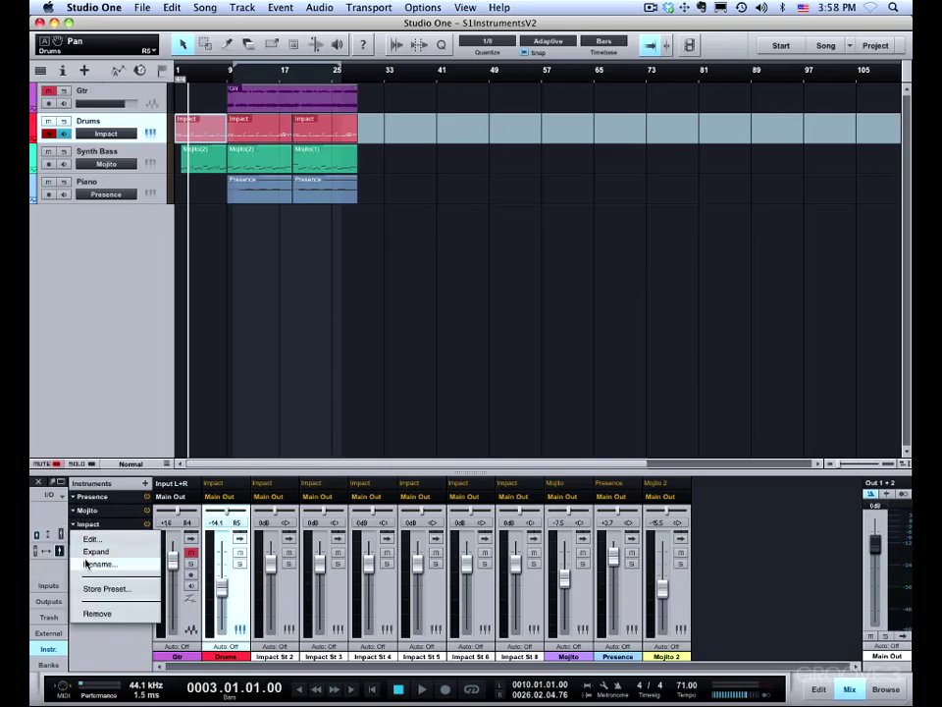
pyautogui.click(95, 551)
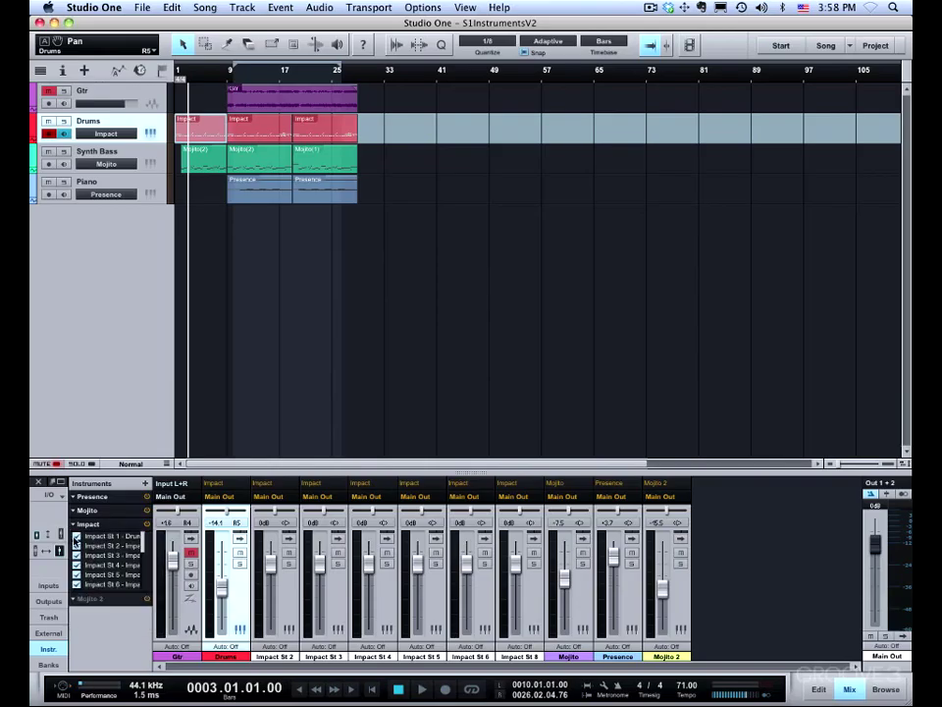
pyautogui.scroll(-2, 84, 586)
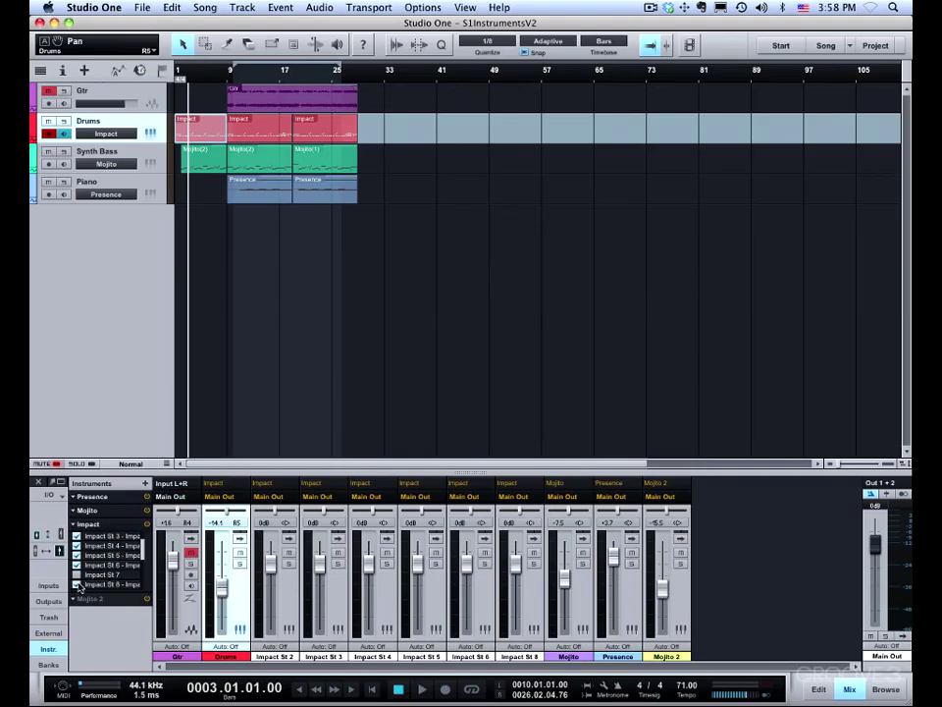
pyautogui.click(77, 585)
pyautogui.click(76, 565)
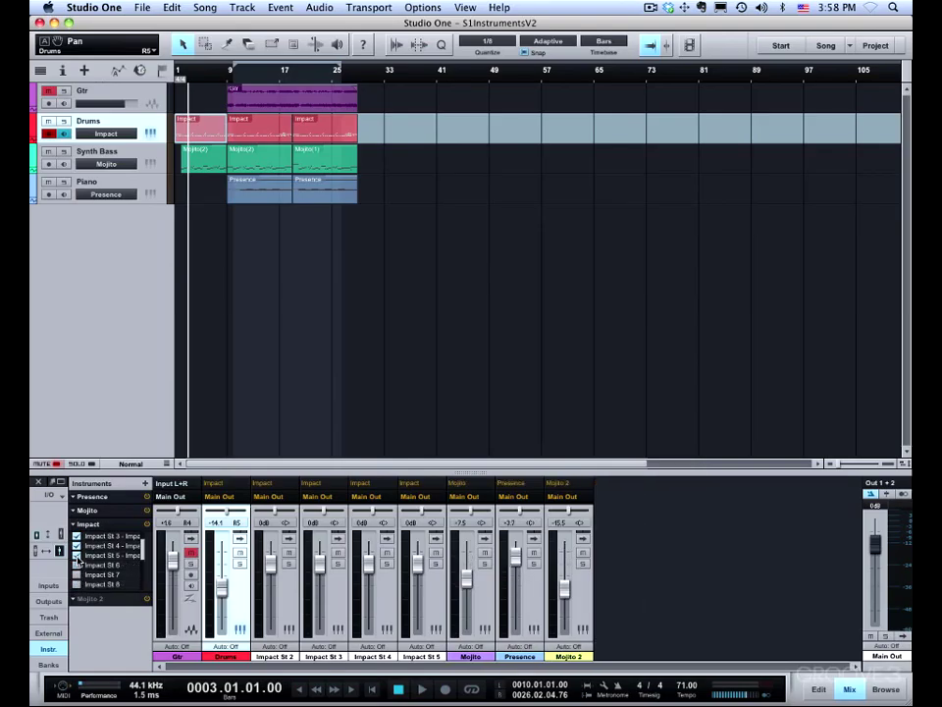
pyautogui.click(77, 555)
pyautogui.click(76, 546)
pyautogui.scroll(2, 87, 568)
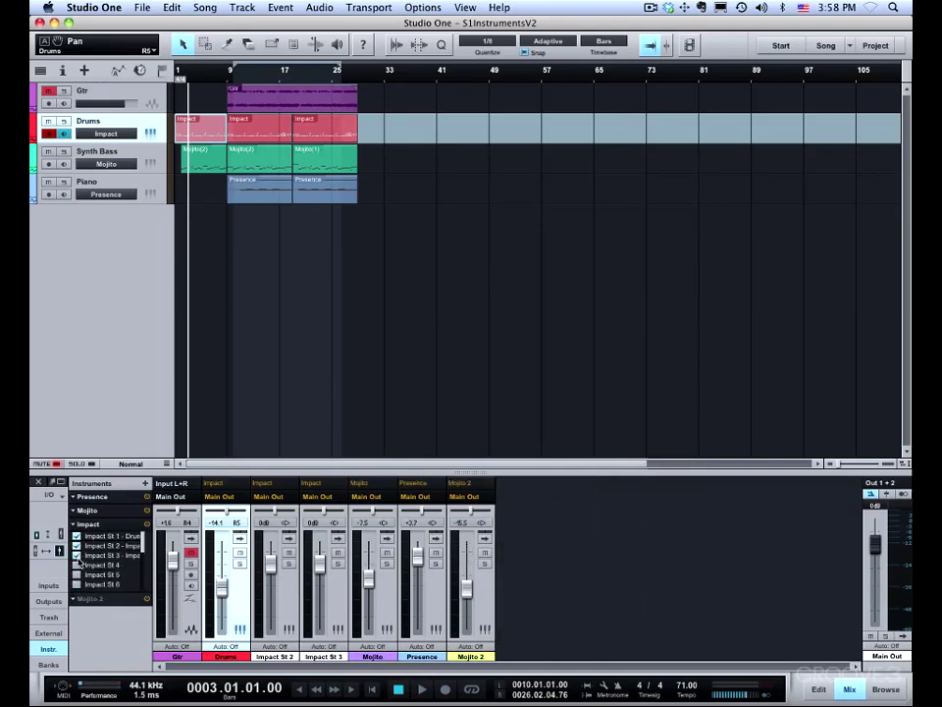
pyautogui.click(77, 556)
pyautogui.click(76, 546)
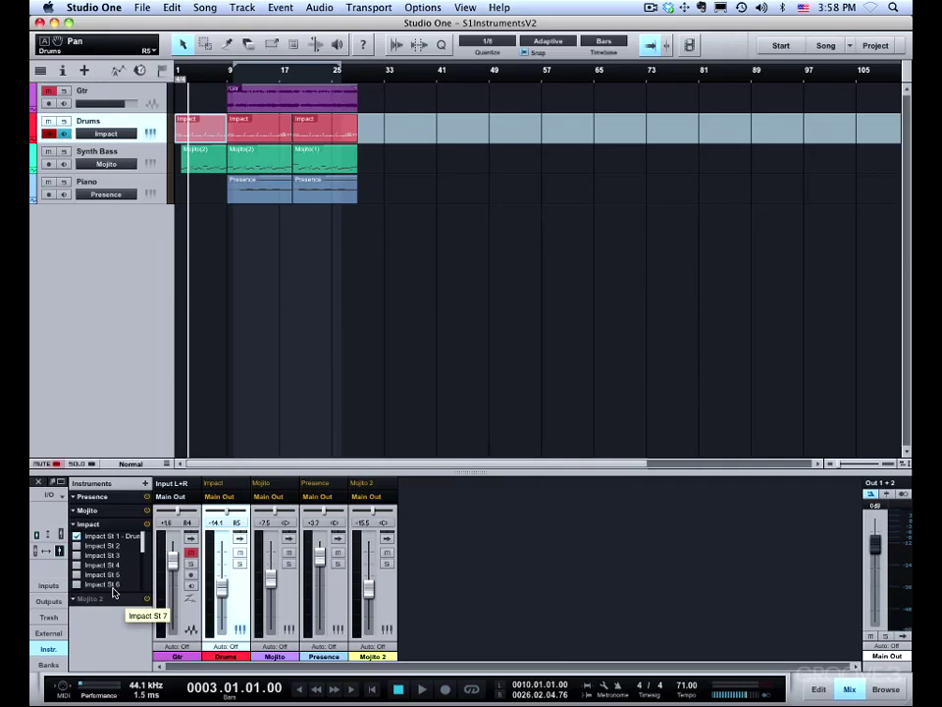
pyautogui.scroll(-1, 114, 588)
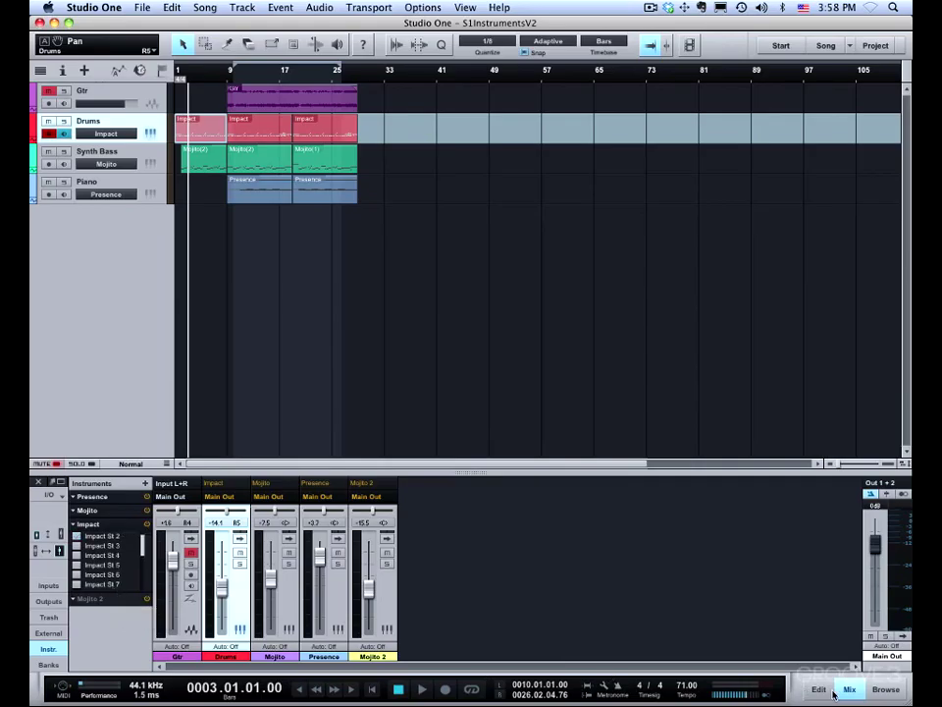
# - Add EZdrummer from the Toontrack instrument folder into the mixer
pyautogui.click(876, 689)
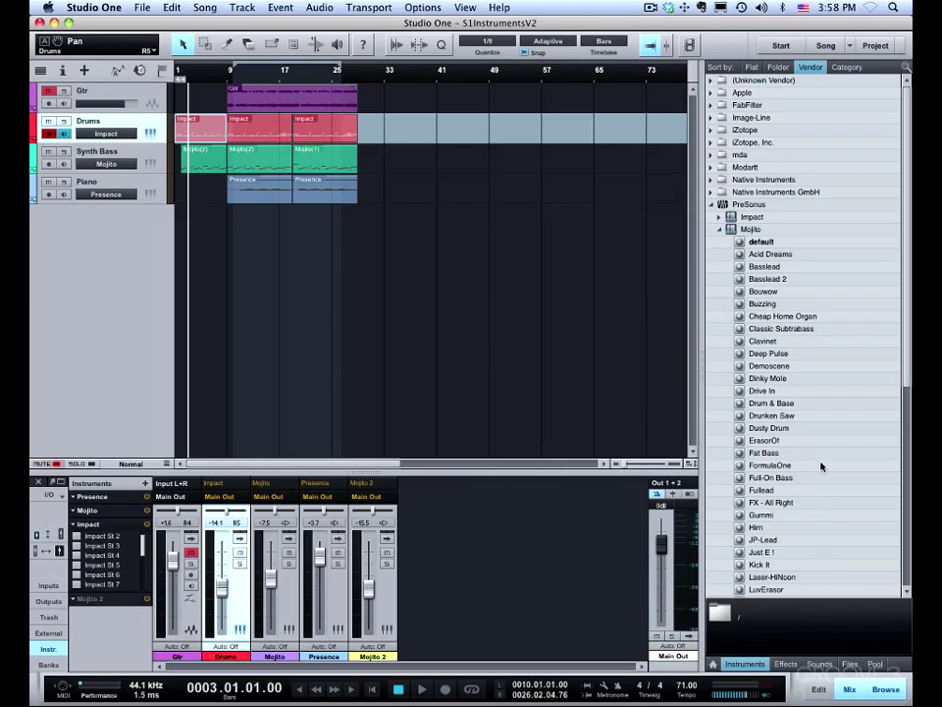
pyautogui.click(712, 206)
pyautogui.click(711, 217)
pyautogui.moveTo(761, 241); pyautogui.dragTo(236, 312)
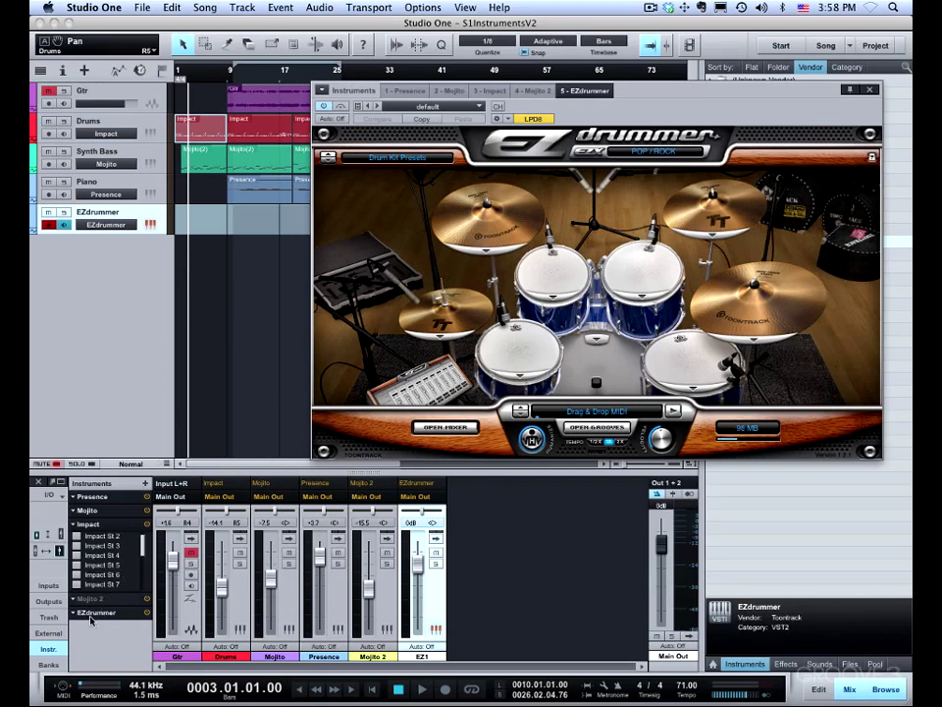
# - Collapse Impact's outputs, expand EZdrummer's outputs, and show EZdrummer's internal drum mixer
pyautogui.rightClick(73, 527)
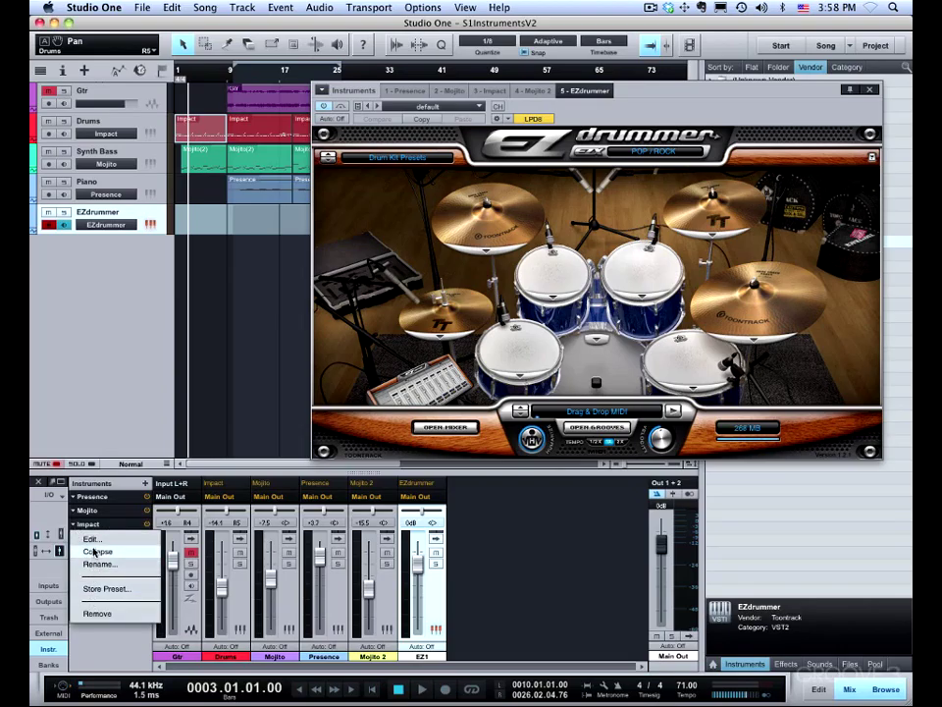
pyautogui.click(95, 550)
pyautogui.rightClick(76, 554)
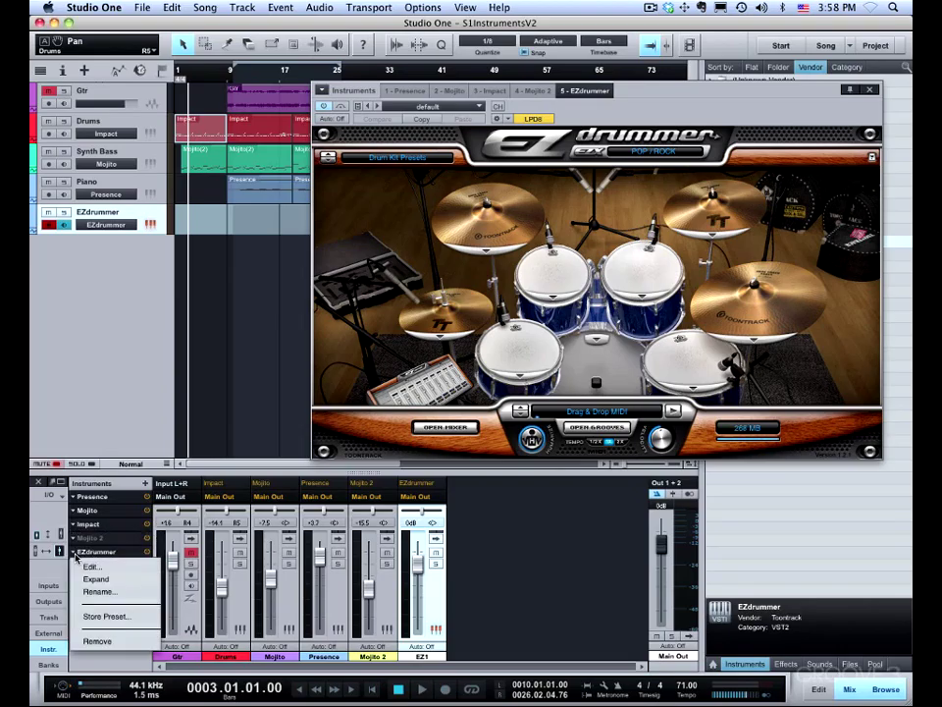
pyautogui.click(93, 577)
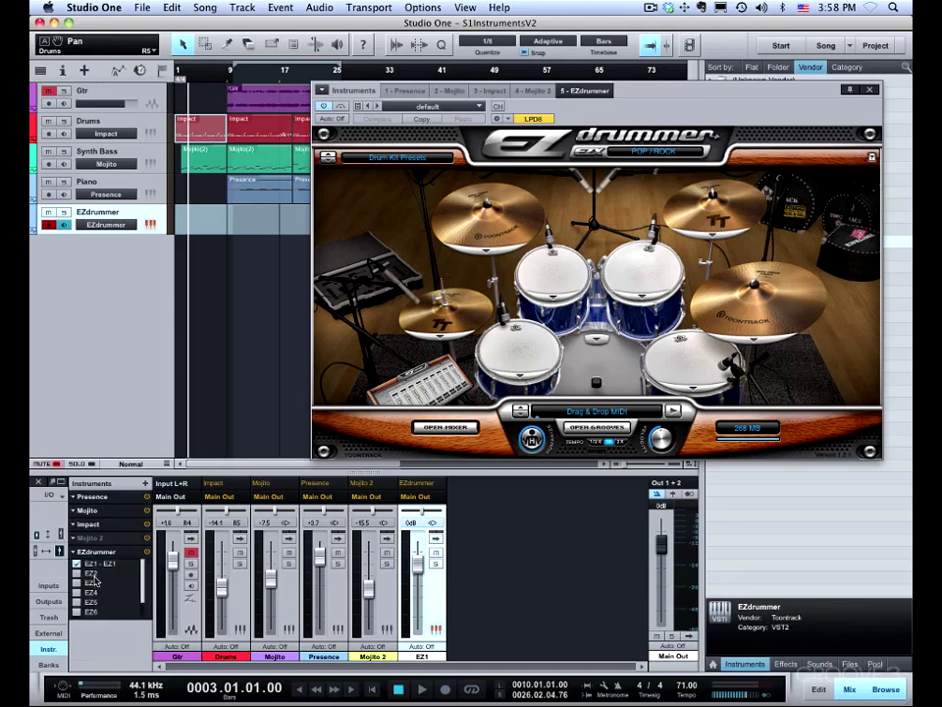
pyautogui.moveTo(144, 594); pyautogui.dragTo(144, 610)
pyautogui.click(443, 429)
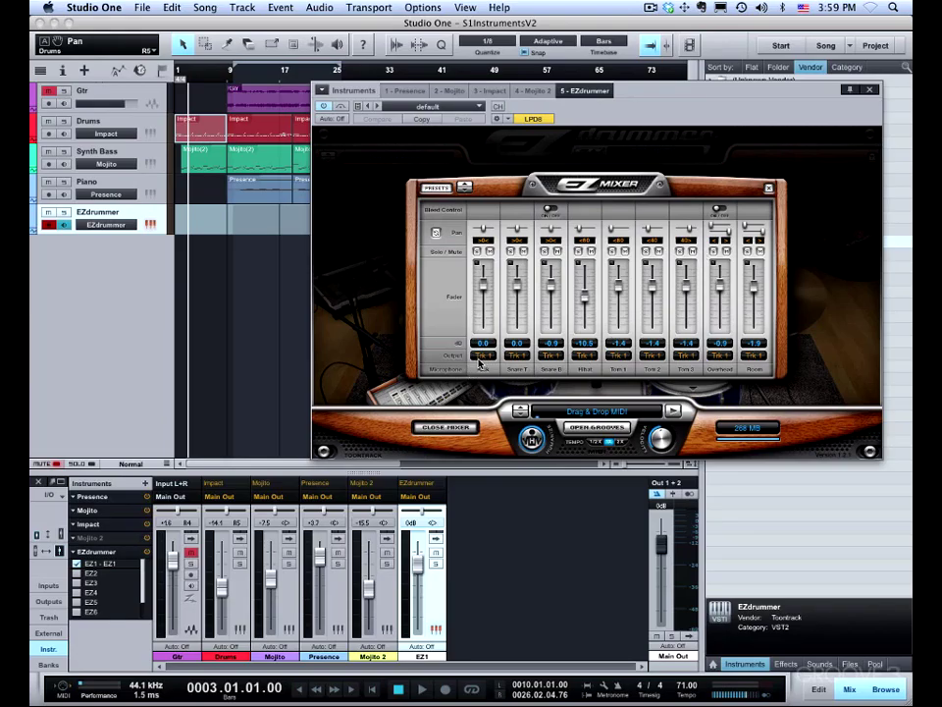
# - Route the snare mics to Trk 2 and Trk 3, enable EZ2, and close EZdrummer
pyautogui.click(551, 354)
pyautogui.click(556, 362)
pyautogui.click(556, 358)
pyautogui.click(568, 392)
pyautogui.click(77, 573)
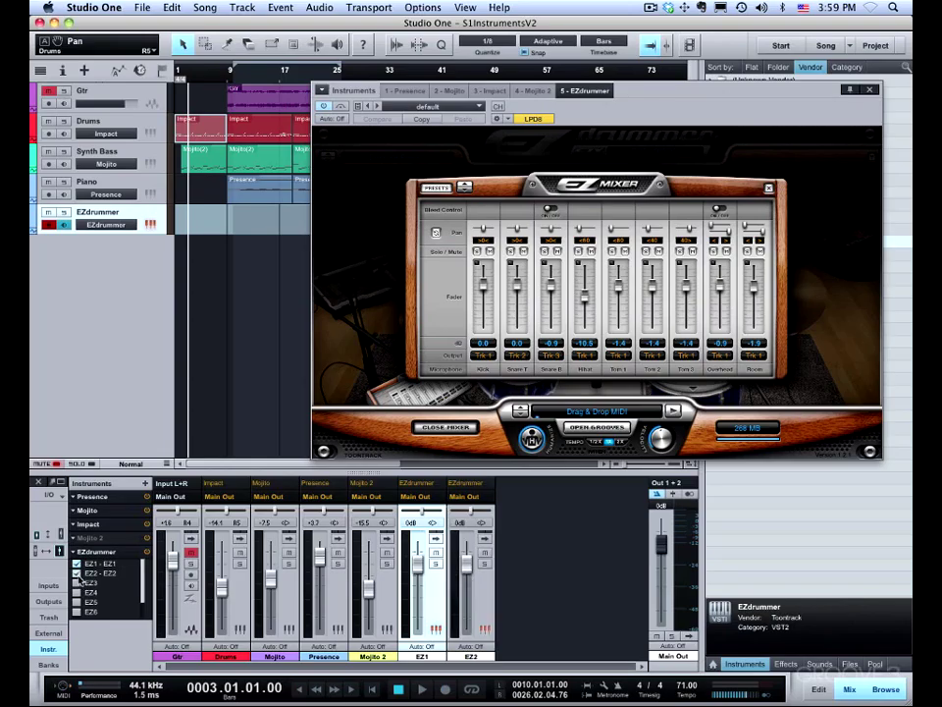
pyautogui.click(770, 190)
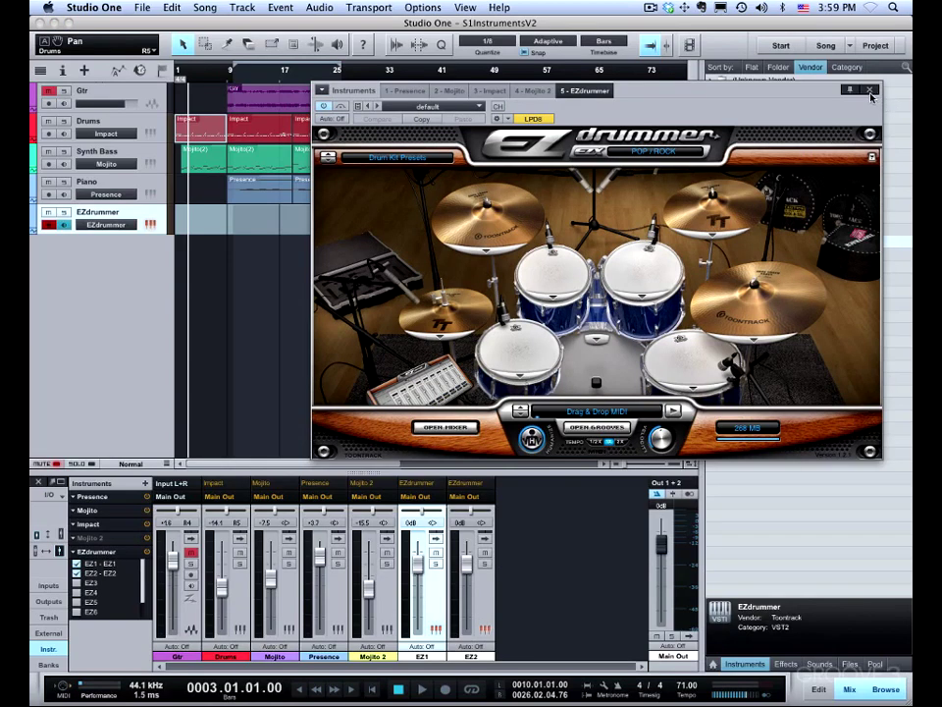
pyautogui.press('super+w')
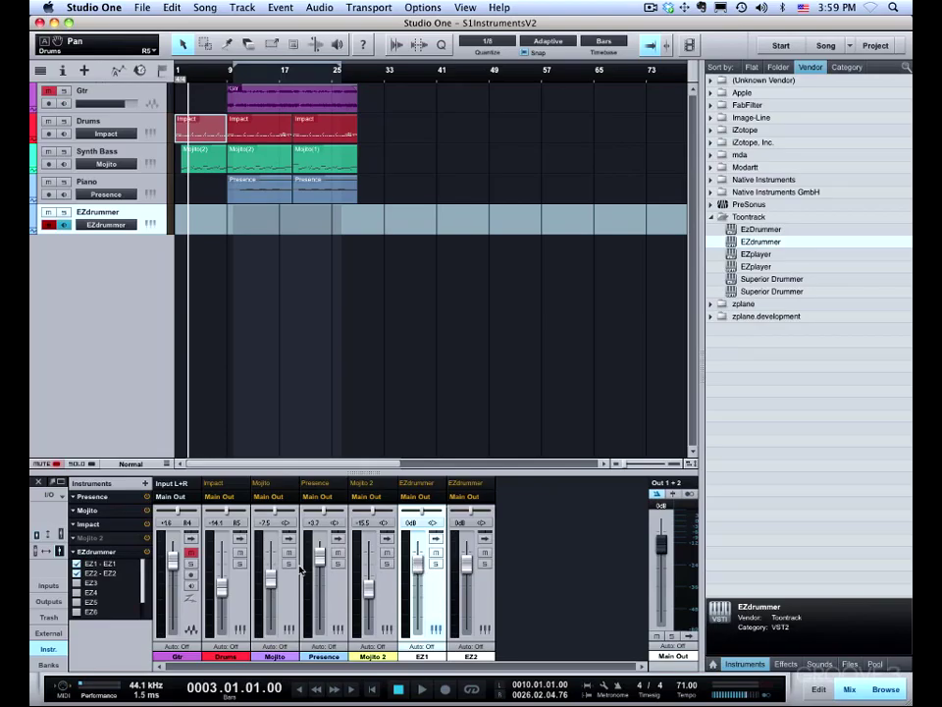
pyautogui.click(60, 535)
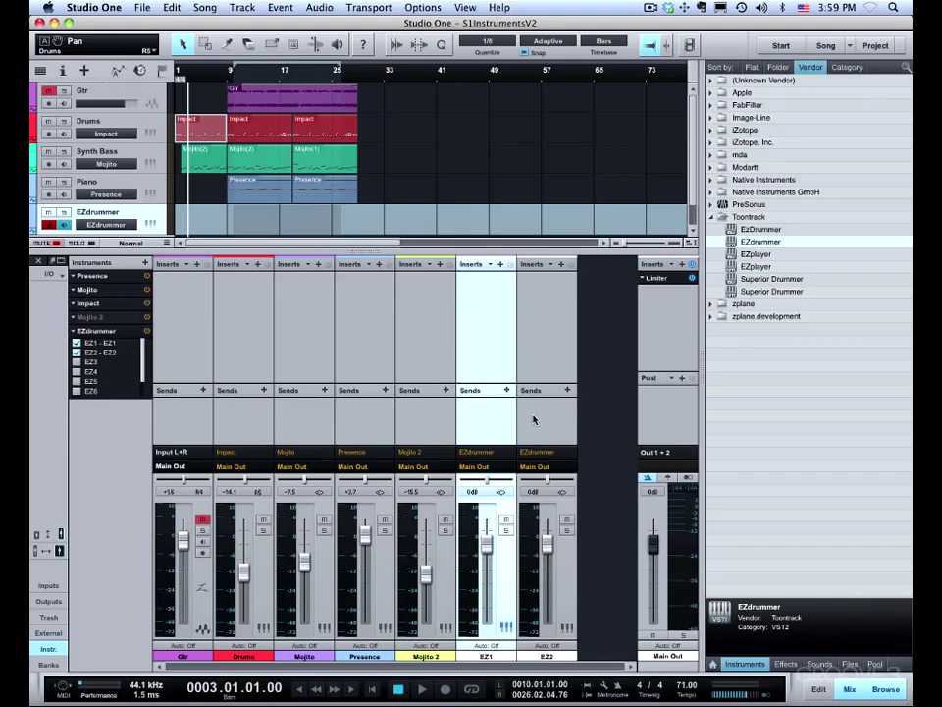
pyautogui.click(59, 534)
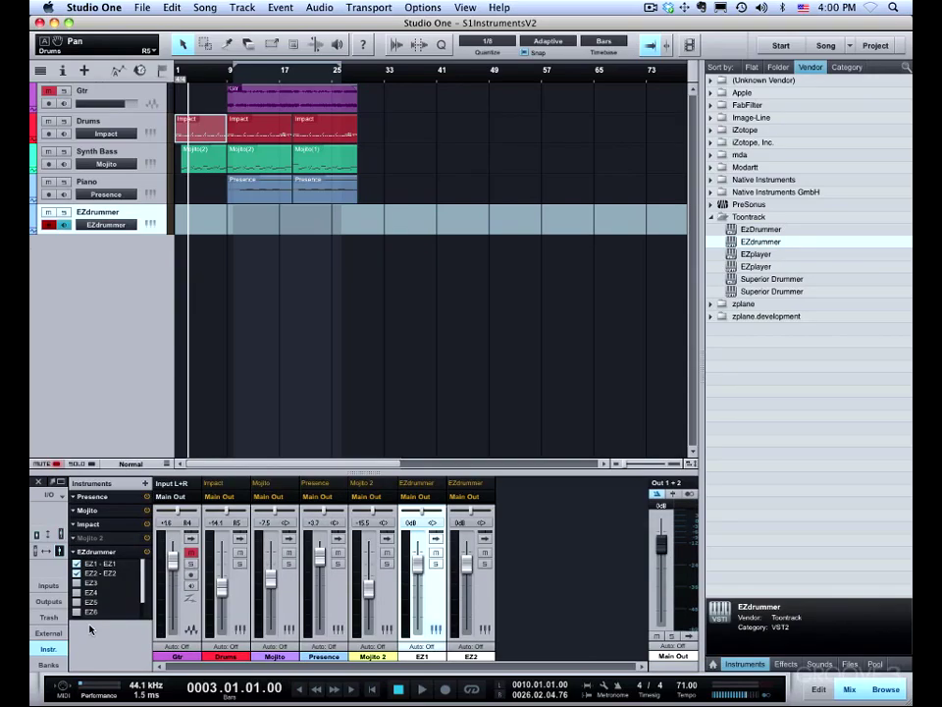
# - Remove EZdrummer and Mojito 2 from the Instruments list and view the Trash Bin
pyautogui.rightClick(74, 554)
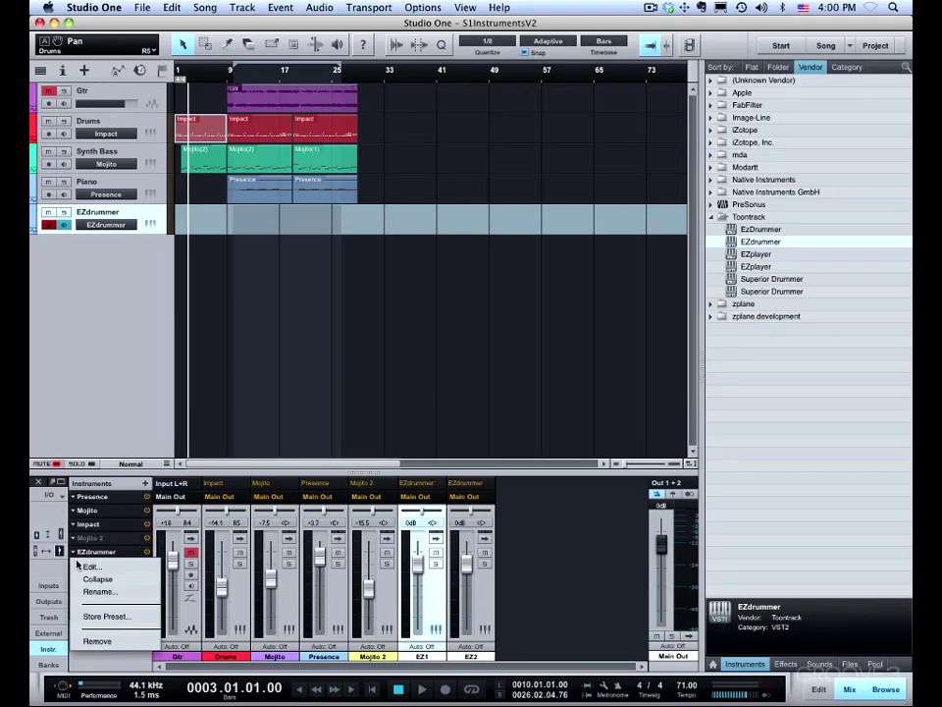
pyautogui.click(94, 638)
pyautogui.rightClick(78, 549)
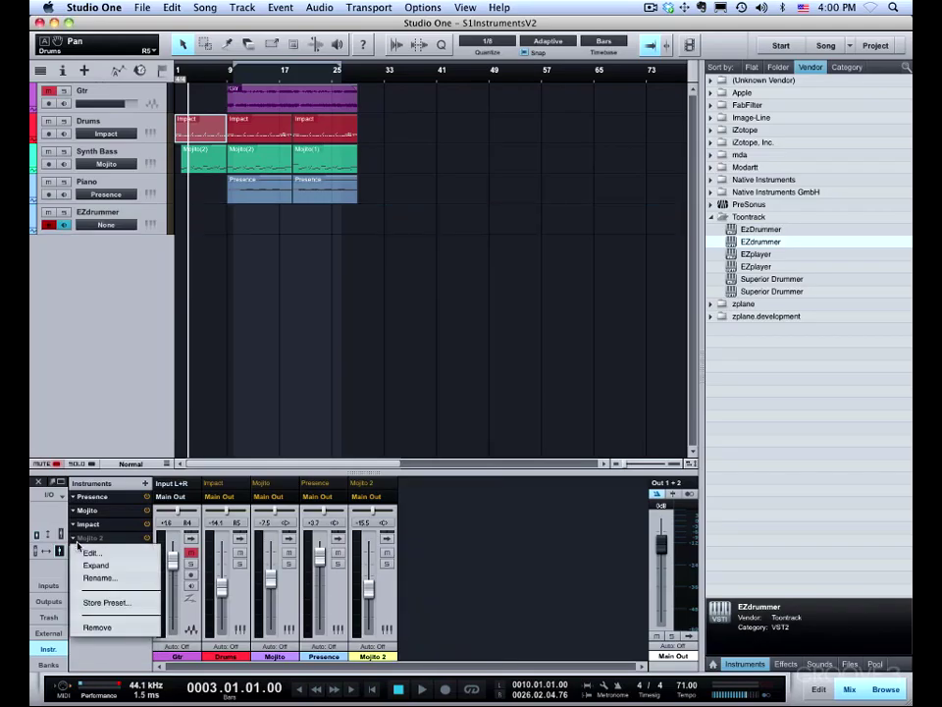
pyautogui.click(92, 625)
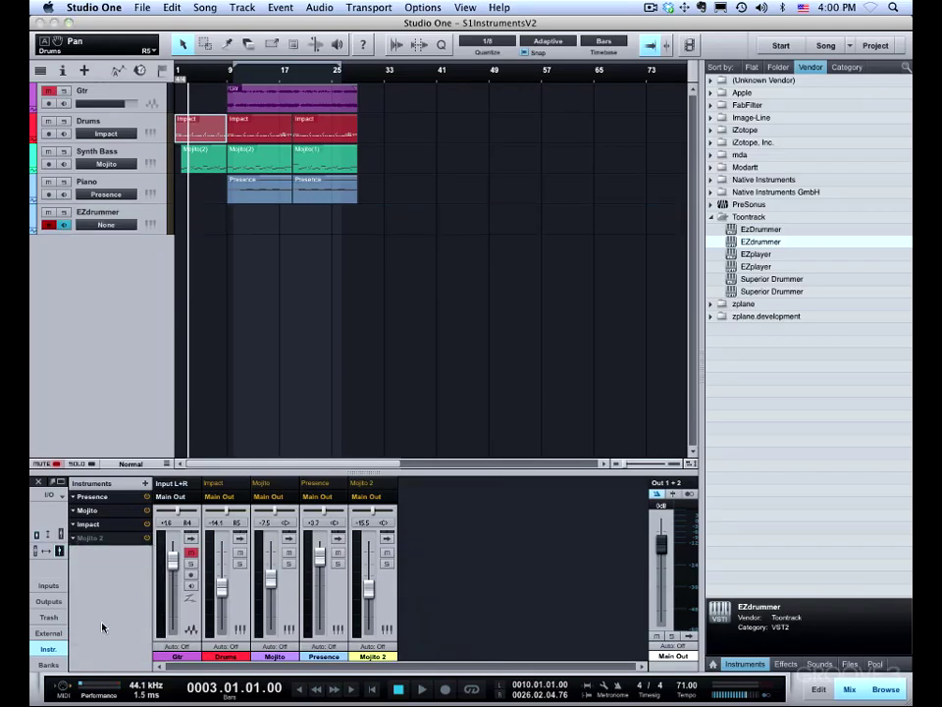
pyautogui.click(47, 616)
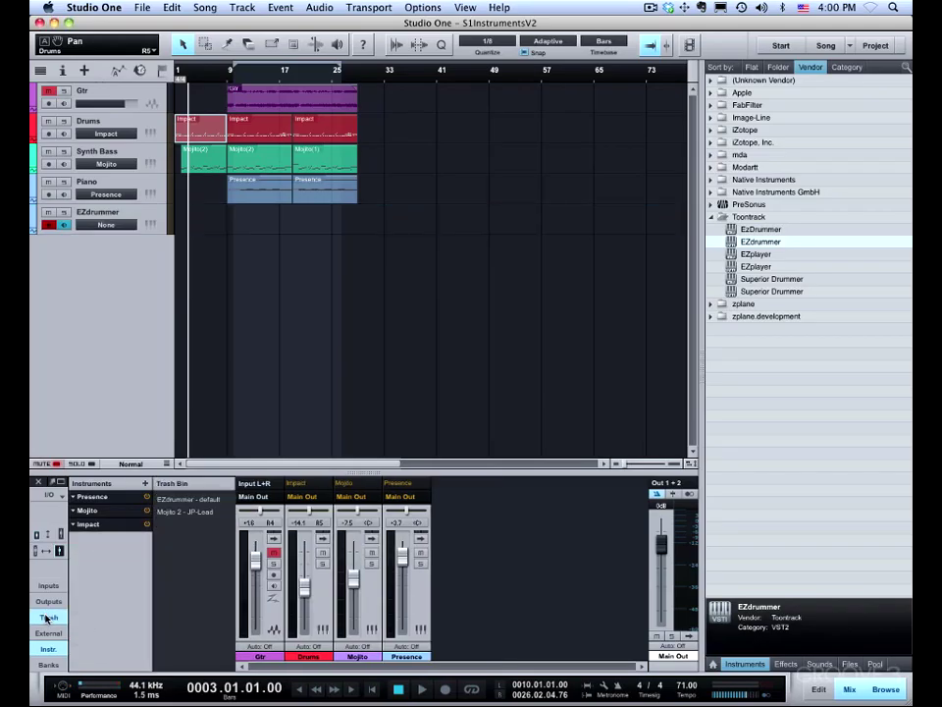
# - Restore EZdrummer from the Trash Bin and drag its EZ1 output onto the EZdrummer track
pyautogui.click(189, 502)
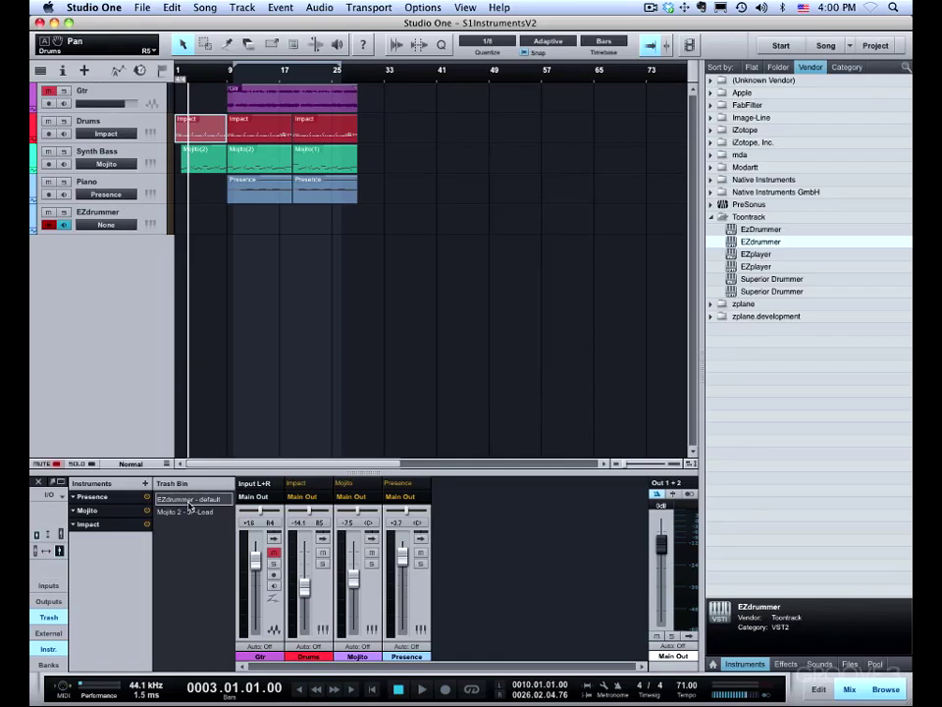
pyautogui.rightClick(192, 503)
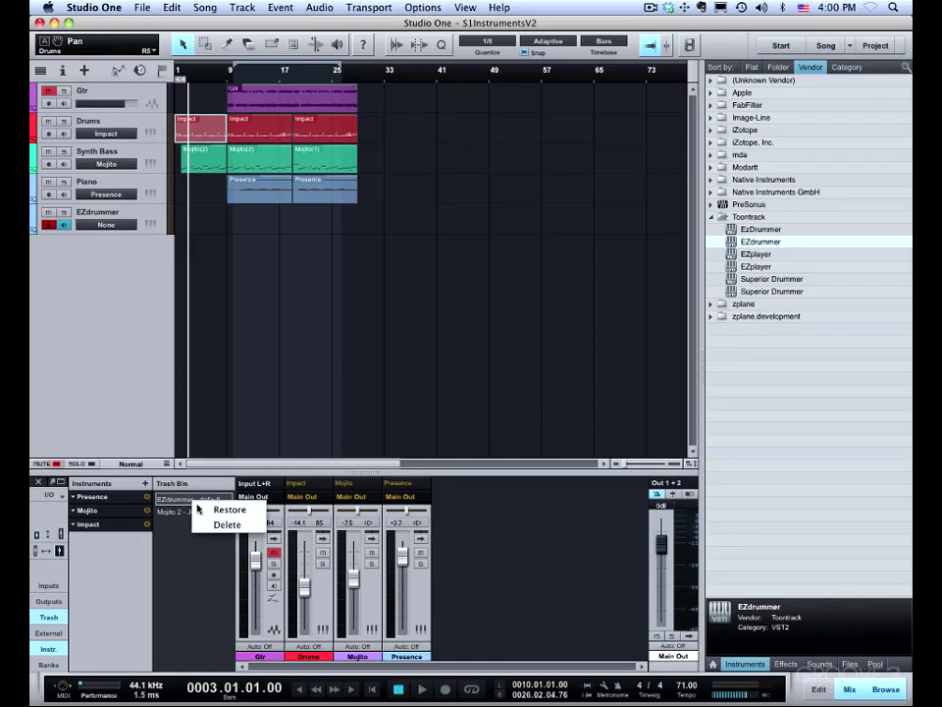
pyautogui.click(203, 512)
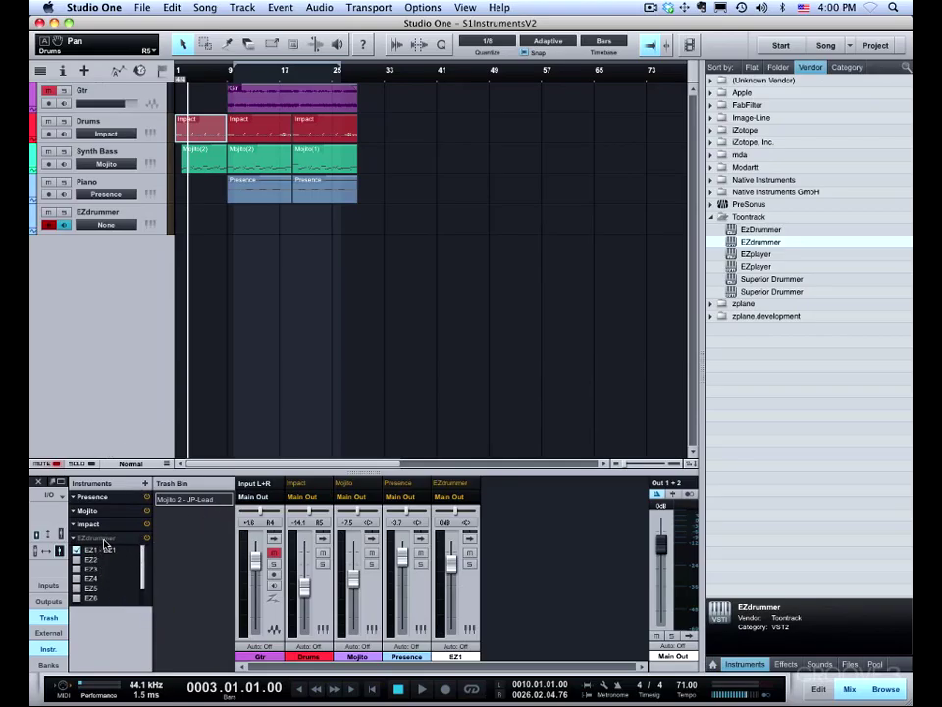
pyautogui.moveTo(106, 545); pyautogui.dragTo(93, 218)
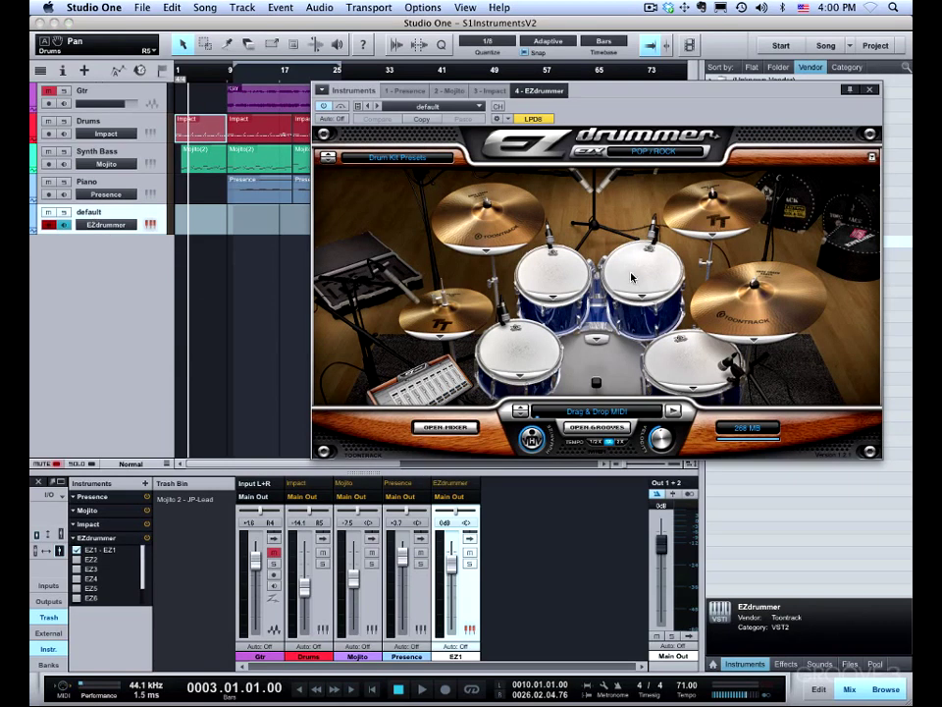
# - Drag the EZdrummer output into the arrange view to create a second 'default' track, closing its plug-in window
pyautogui.press('super+w')
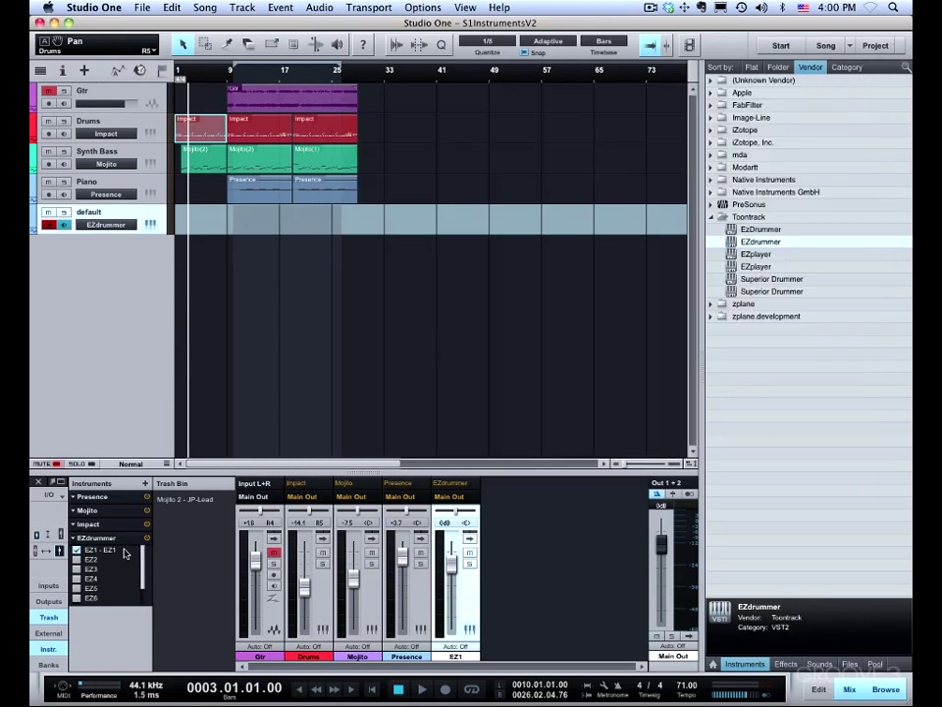
pyautogui.moveTo(99, 544); pyautogui.dragTo(267, 322)
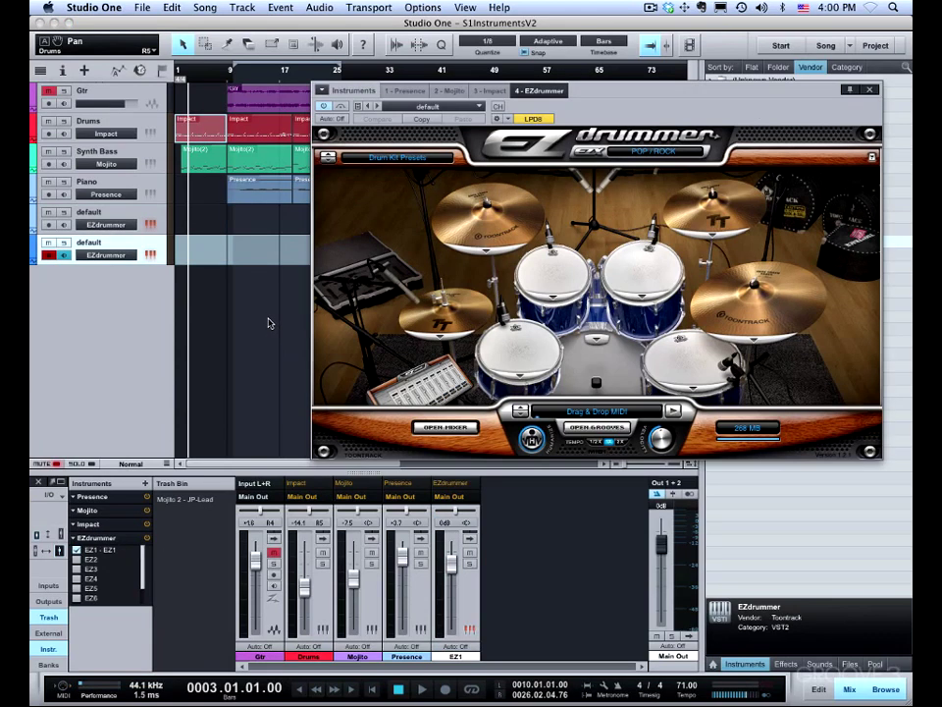
pyautogui.press('super+w')
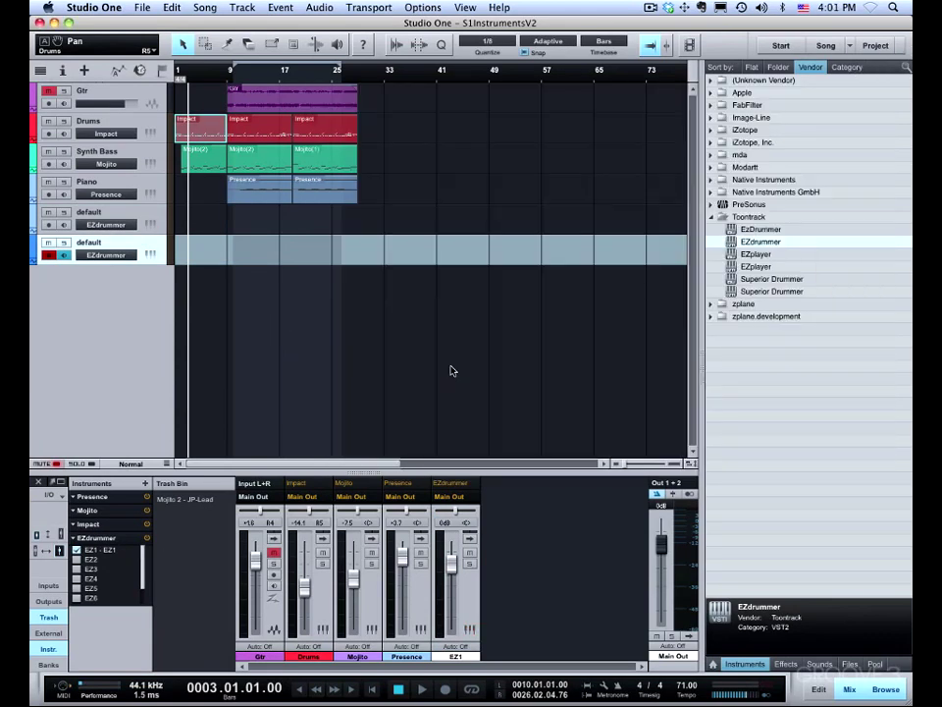